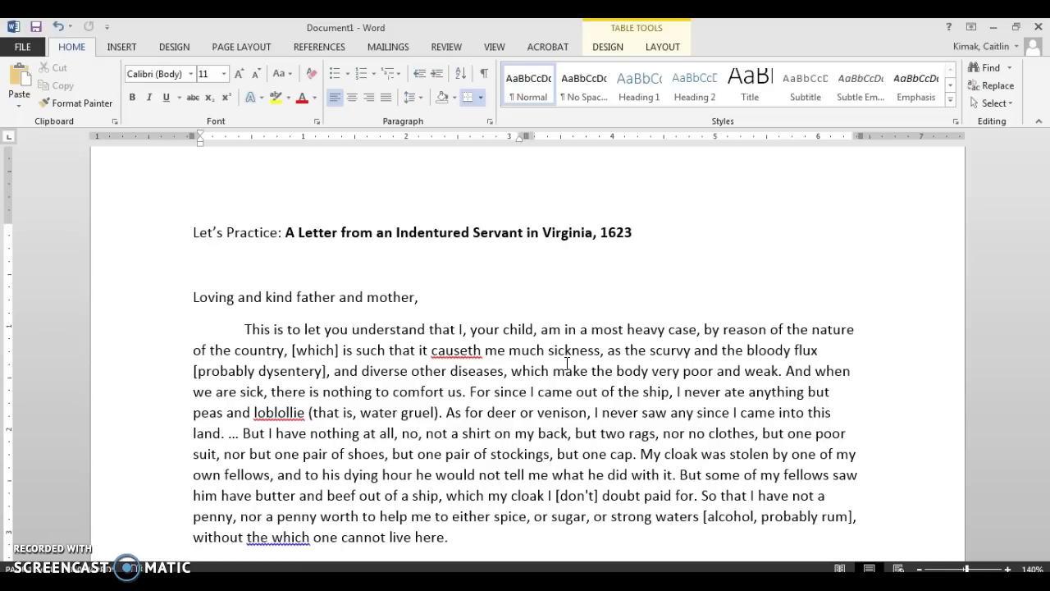
# Look over the indentured servant's letter and the prompts in the analysis table, from Historical Context through Organization
pyautogui.scroll(-8, 565, 336)
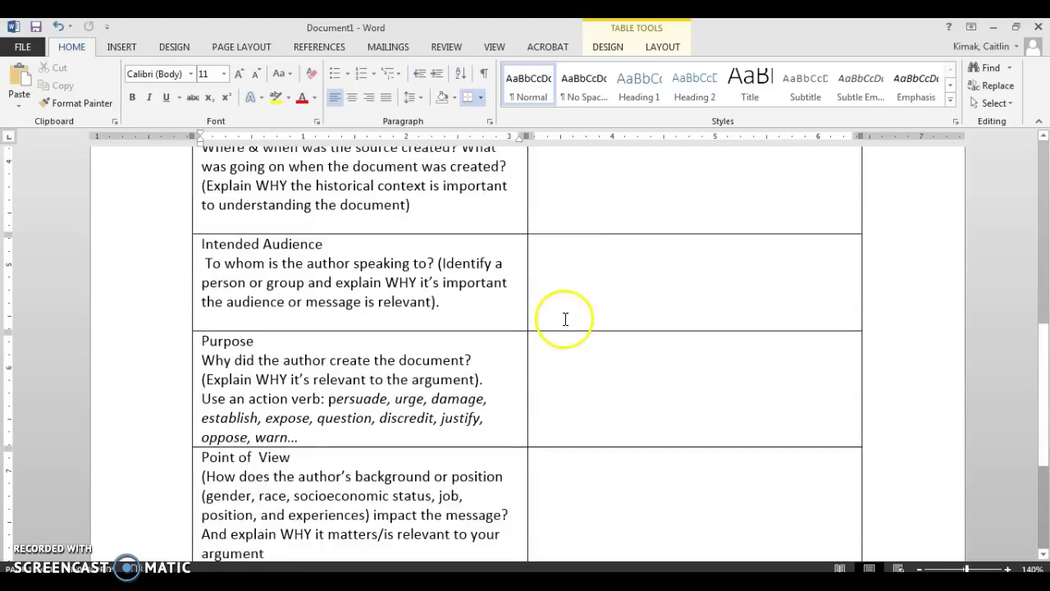
pyautogui.scroll(3, 566, 322)
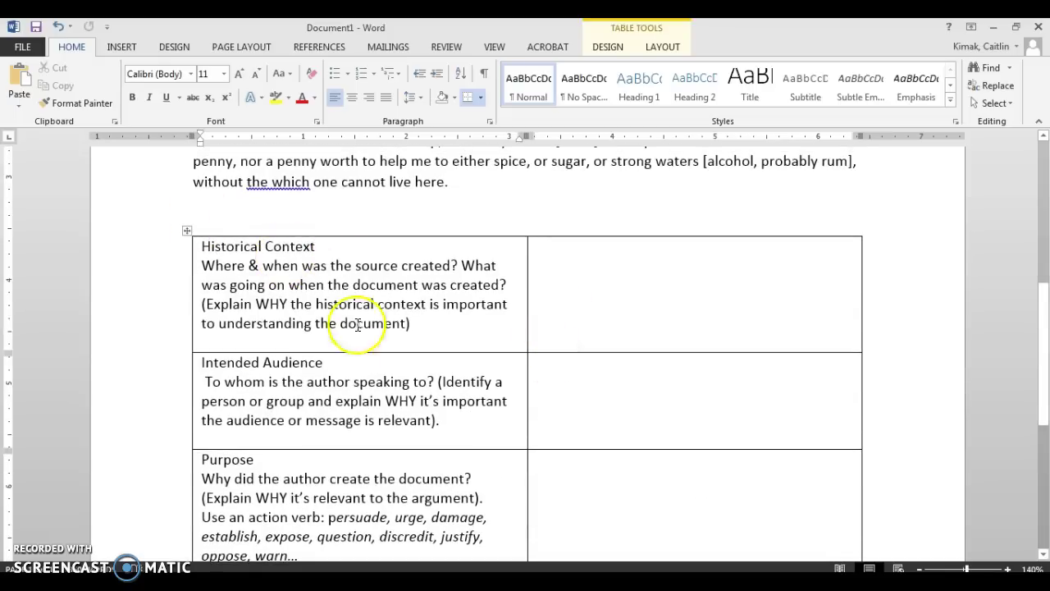
pyautogui.scroll(-5, 324, 353)
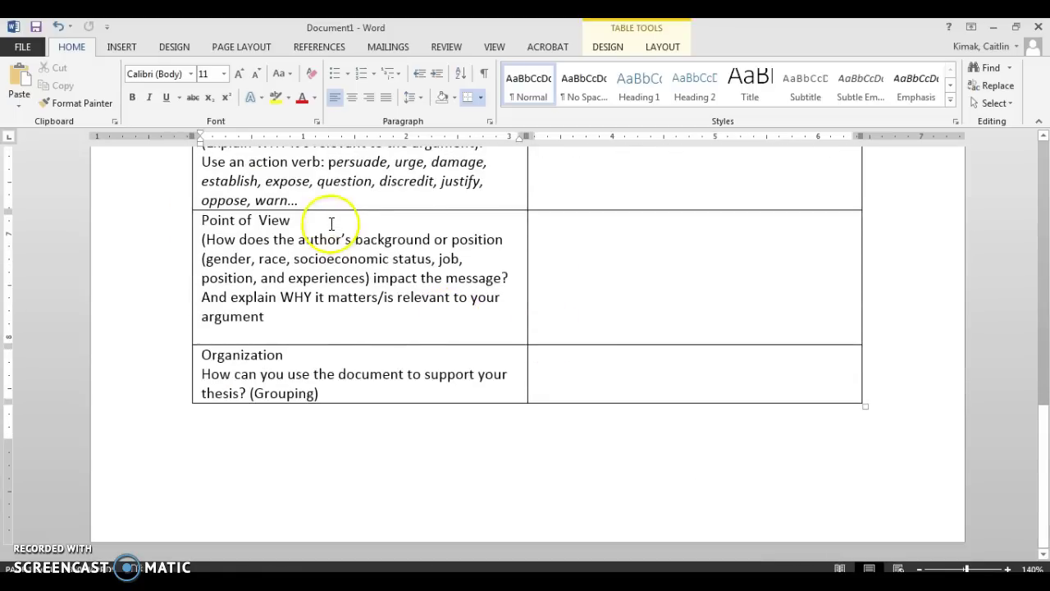
pyautogui.scroll(3, 311, 191)
pyautogui.click(316, 341)
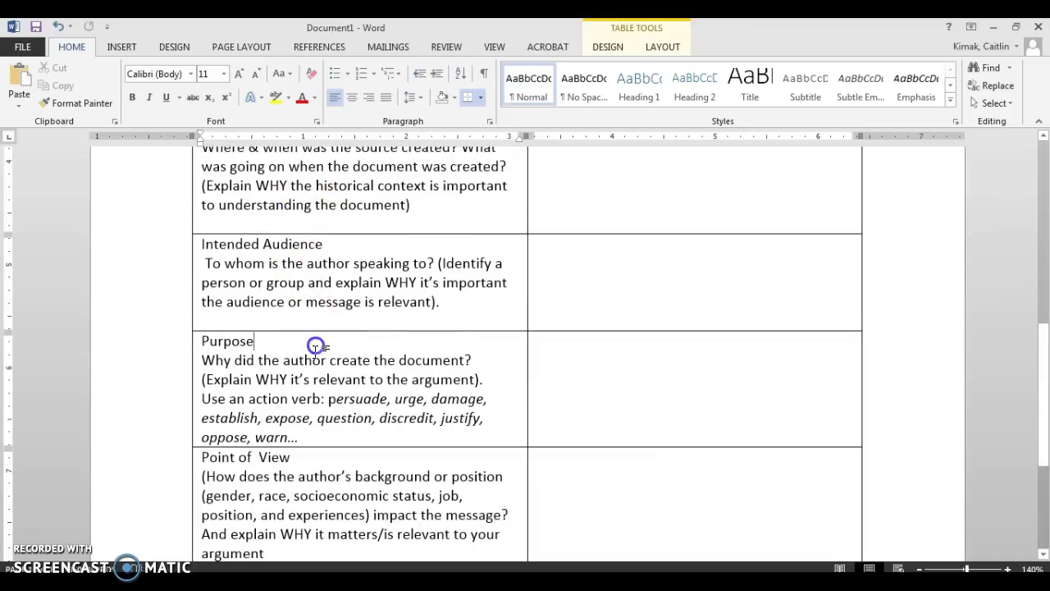
pyautogui.scroll(-3, 324, 452)
pyautogui.click(312, 474)
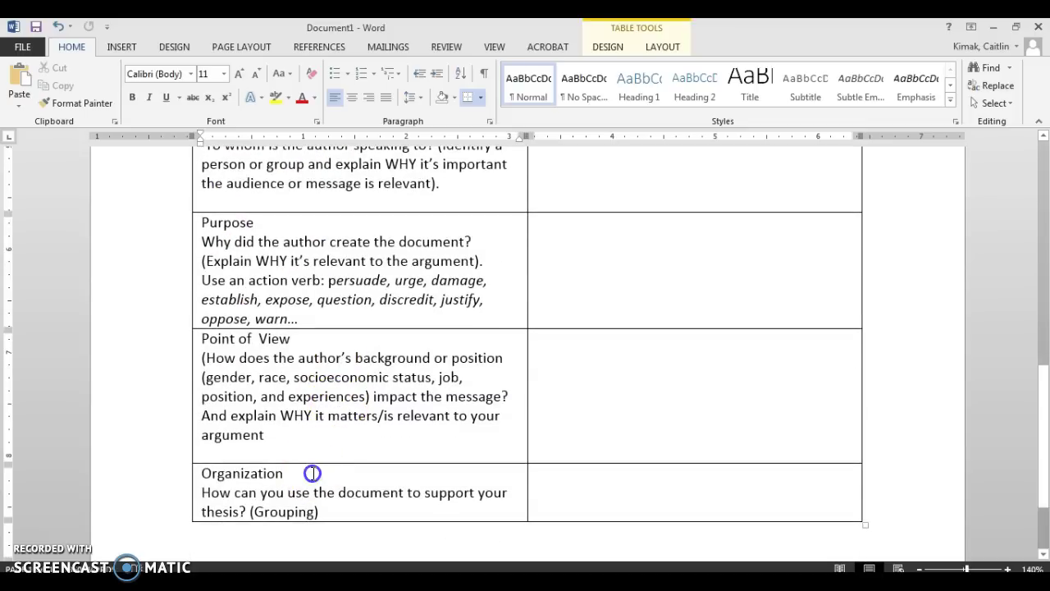
pyautogui.scroll(15, 484, 403)
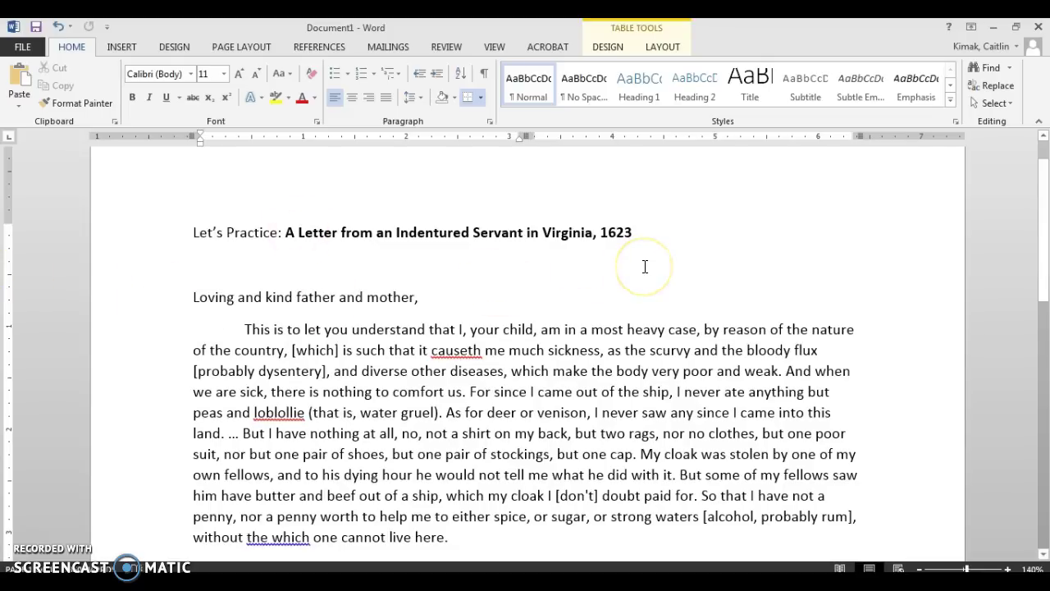
pyautogui.click(632, 232)
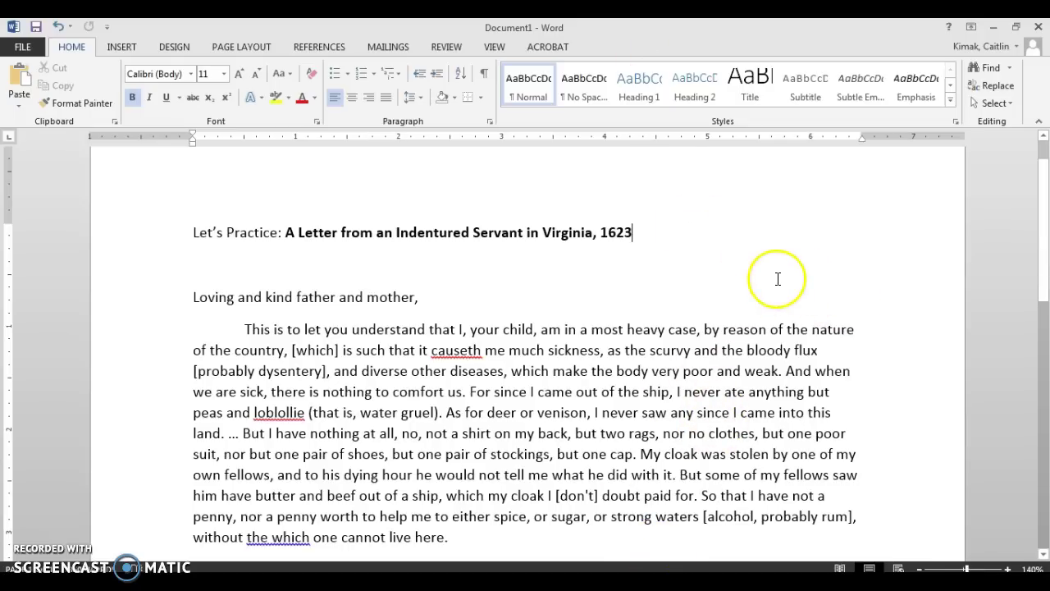
pyautogui.scroll(-2, 778, 279)
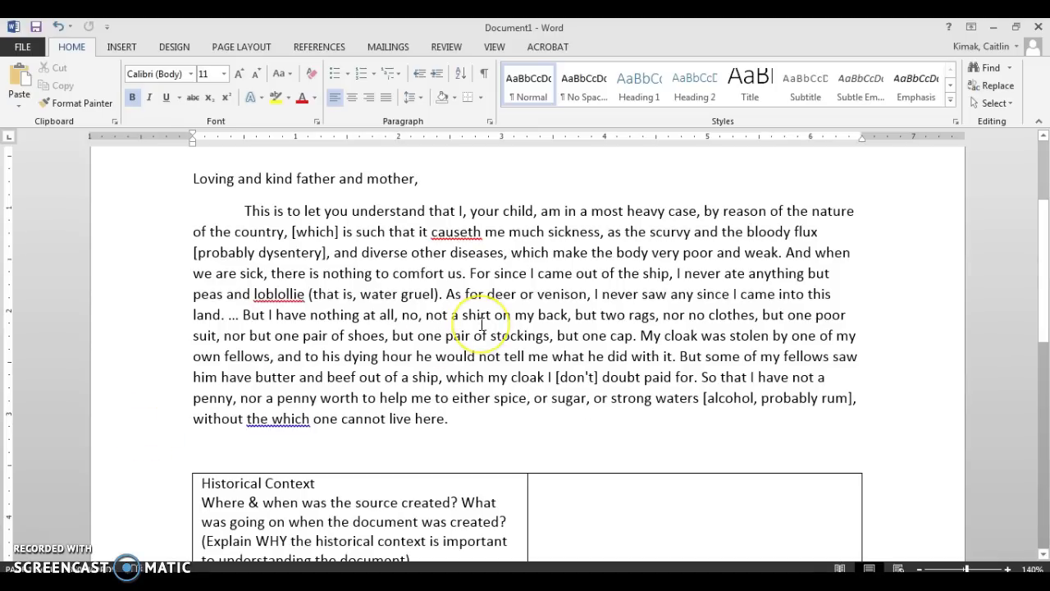
pyautogui.scroll(-1, 482, 325)
pyautogui.scroll(-1, 482, 325)
pyautogui.scroll(3, 481, 322)
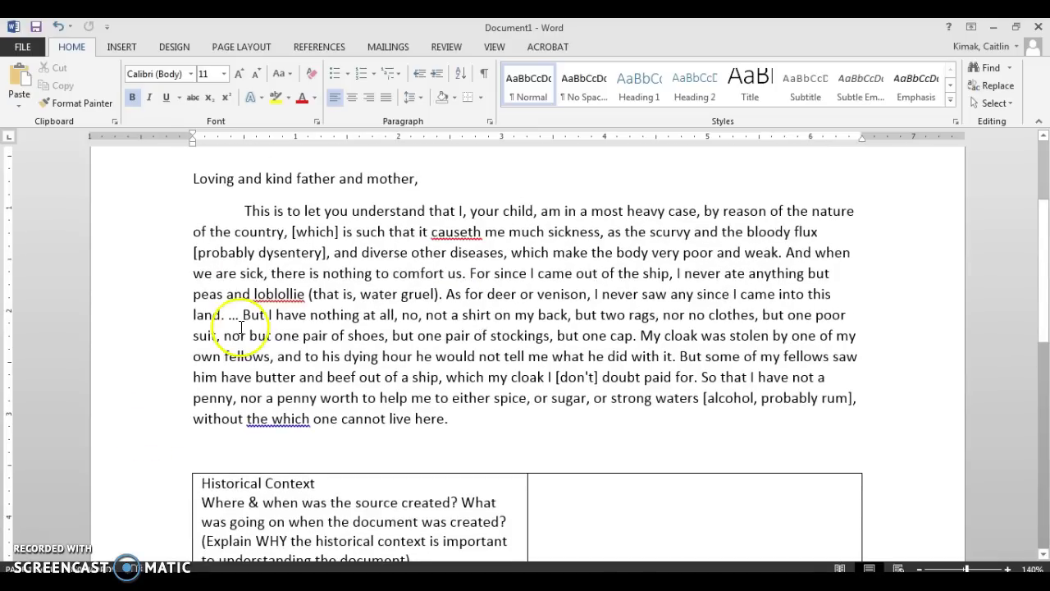
# Enter "1623 from Virginia" in the empty answer cell beside the Historical Context prompt
pyautogui.click(700, 495)
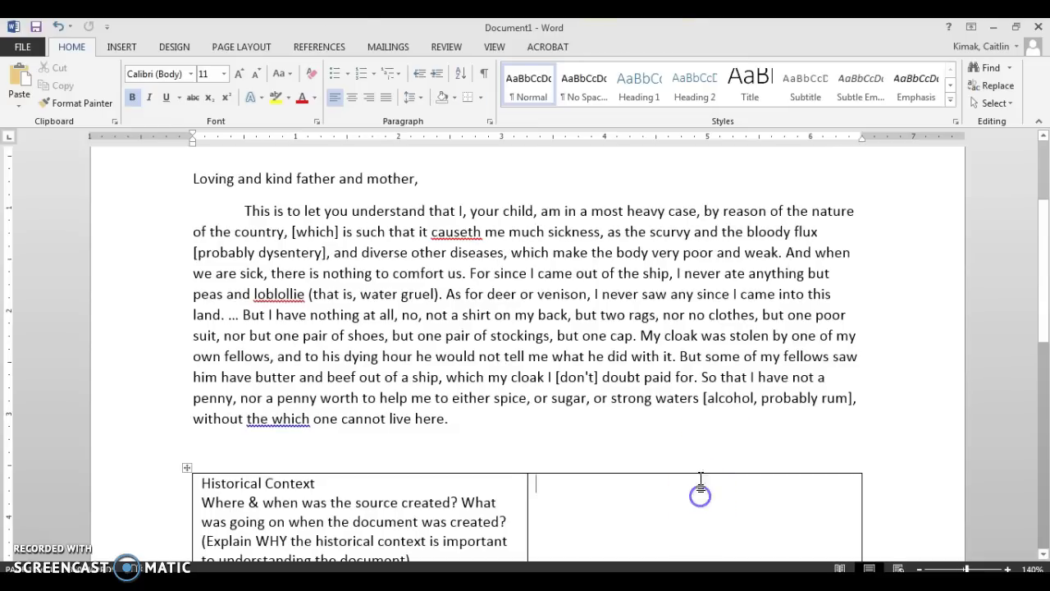
pyautogui.scroll(-2, 724, 396)
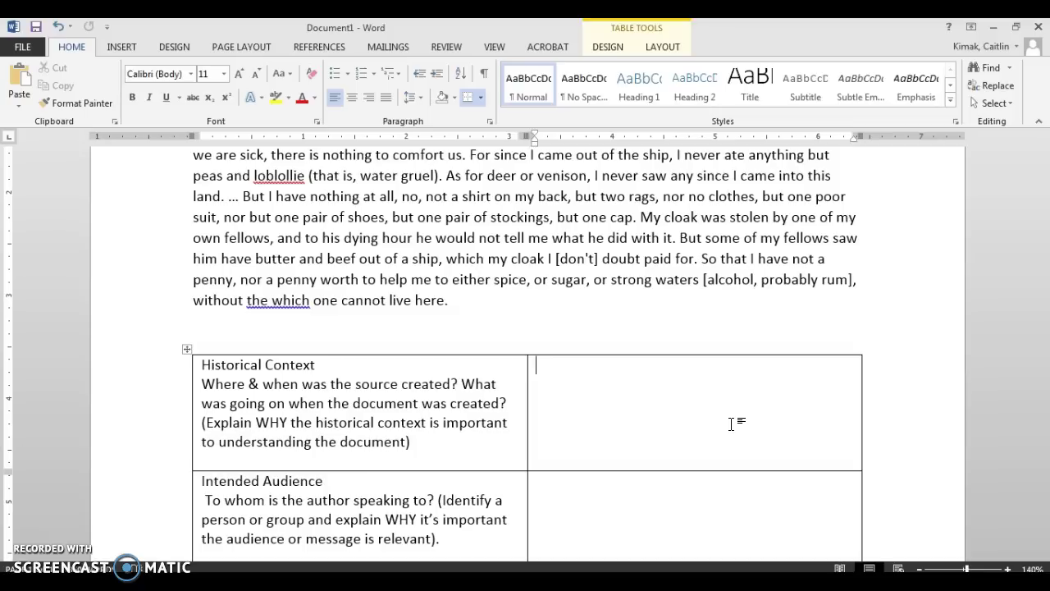
pyautogui.write('1623 from Virig')
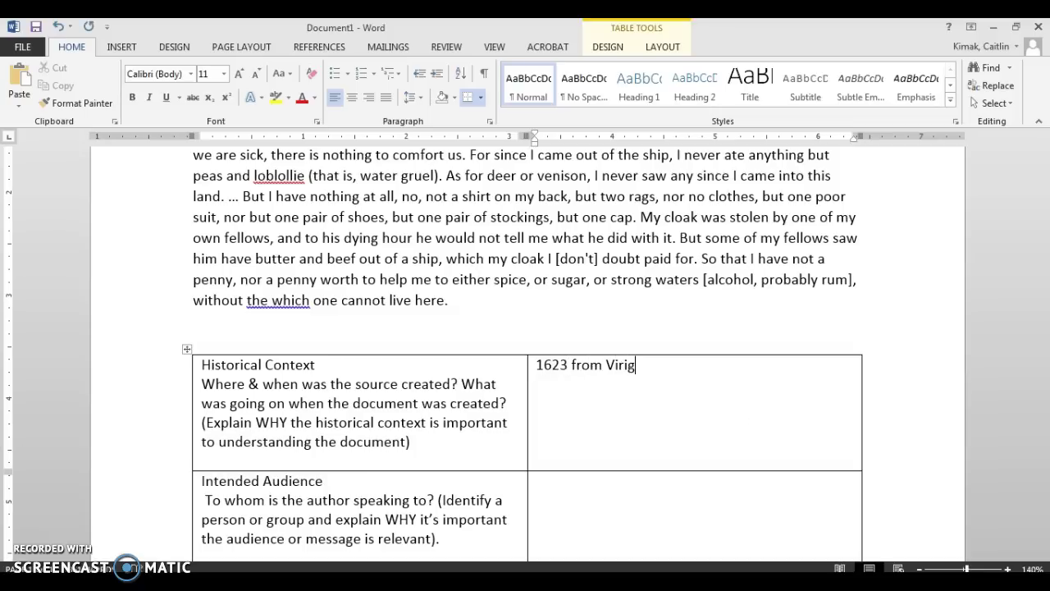
pyautogui.press('BackSpace')
pyautogui.press('BackSpace')
pyautogui.write('ginia')
# Add the line "Early days of Jamestown (very difficult living conditions)" to the Historical Context answer
pyautogui.press('Return')
pyautogui.write('early days of ')
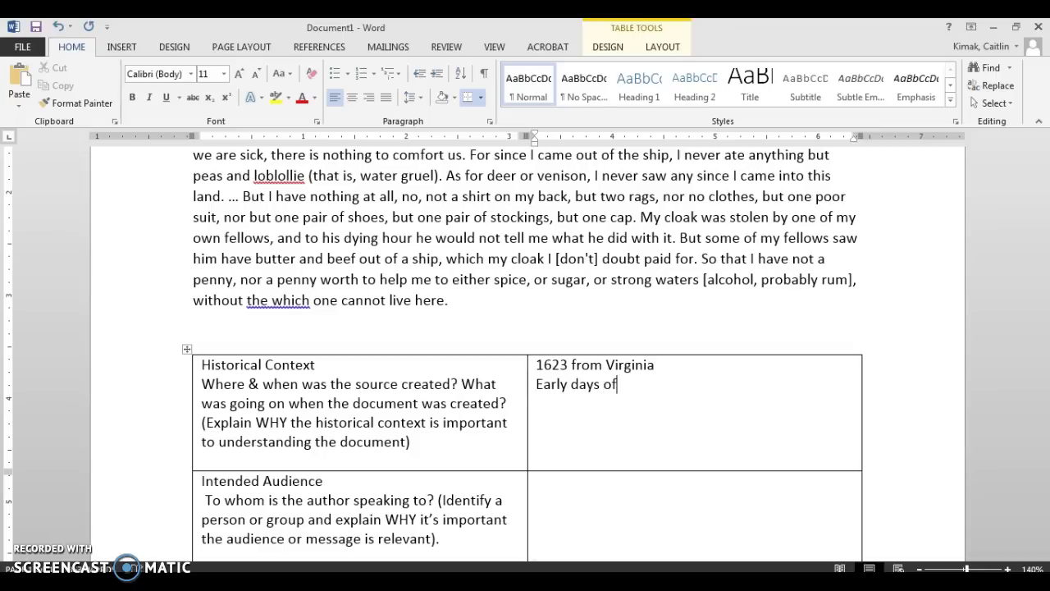
pyautogui.write('Jamestown')
pyautogui.write('(')
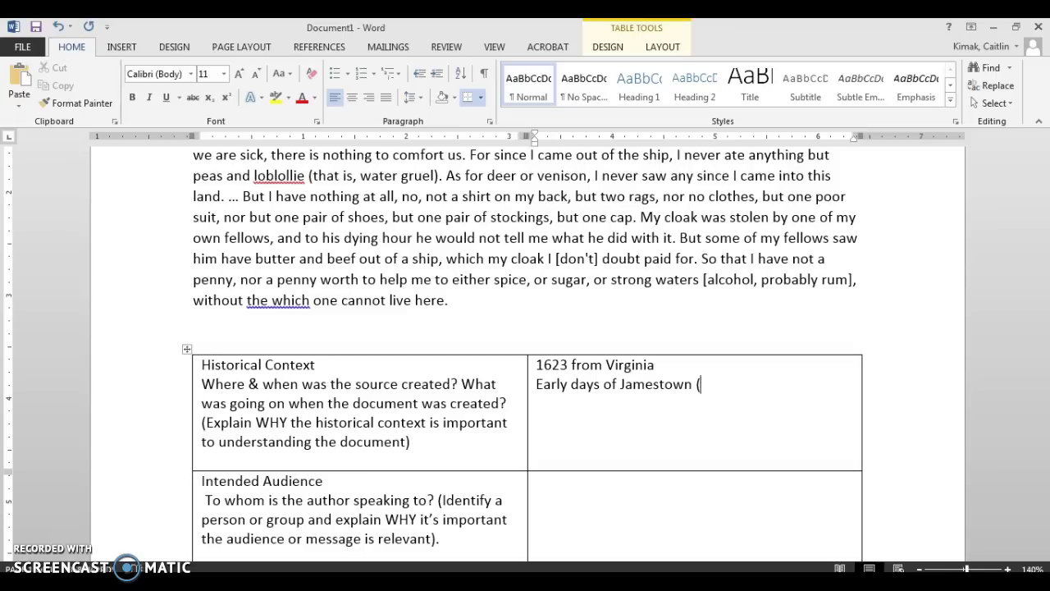
pyautogui.write('very difficult living con')
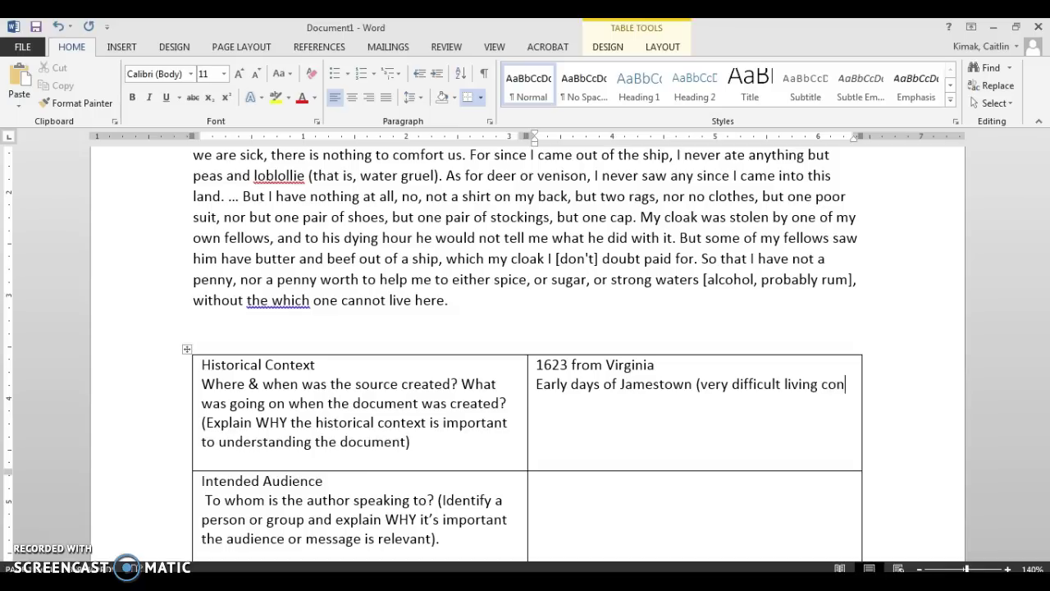
pyautogui.write('ditions')
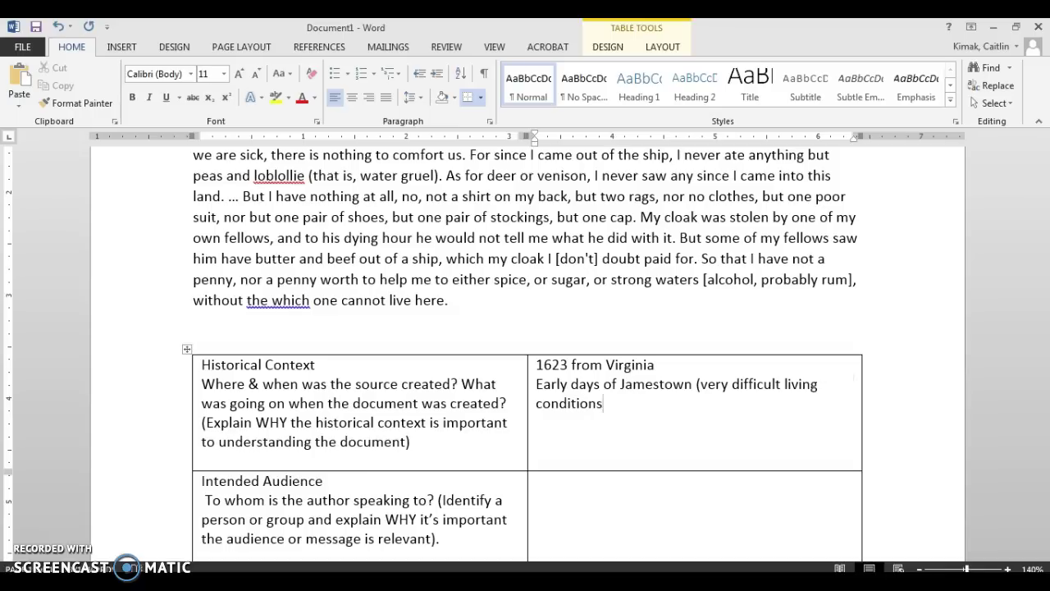
pyautogui.write(')')
# Add a new line to the Historical Context answer reading "Indentured servitude was widely practiced as the main labor source"
pyautogui.scroll(2, 737, 410)
pyautogui.scroll(4, 737, 409)
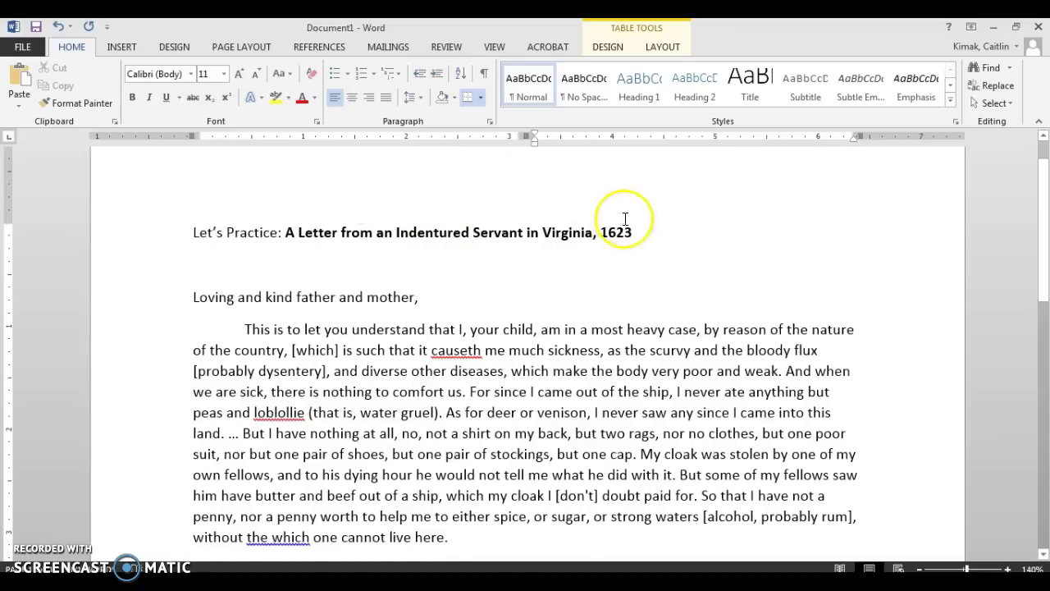
pyautogui.scroll(-8, 629, 218)
pyautogui.press('Return')
pyautogui.write('ions) Indent')
pyautogui.write('ured ser')
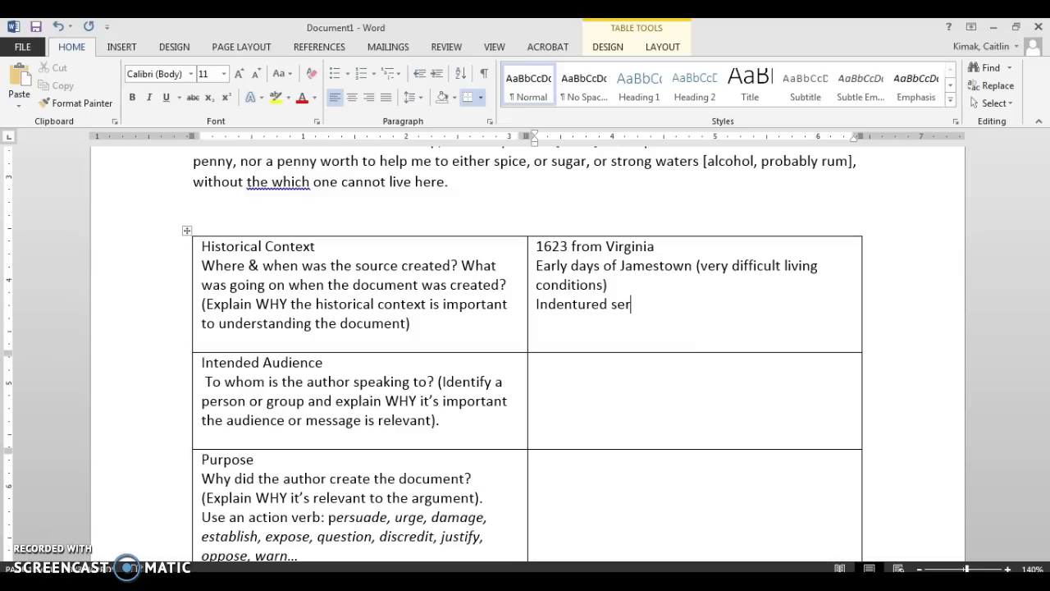
pyautogui.write('vitude was widely practiced as the main labor source')
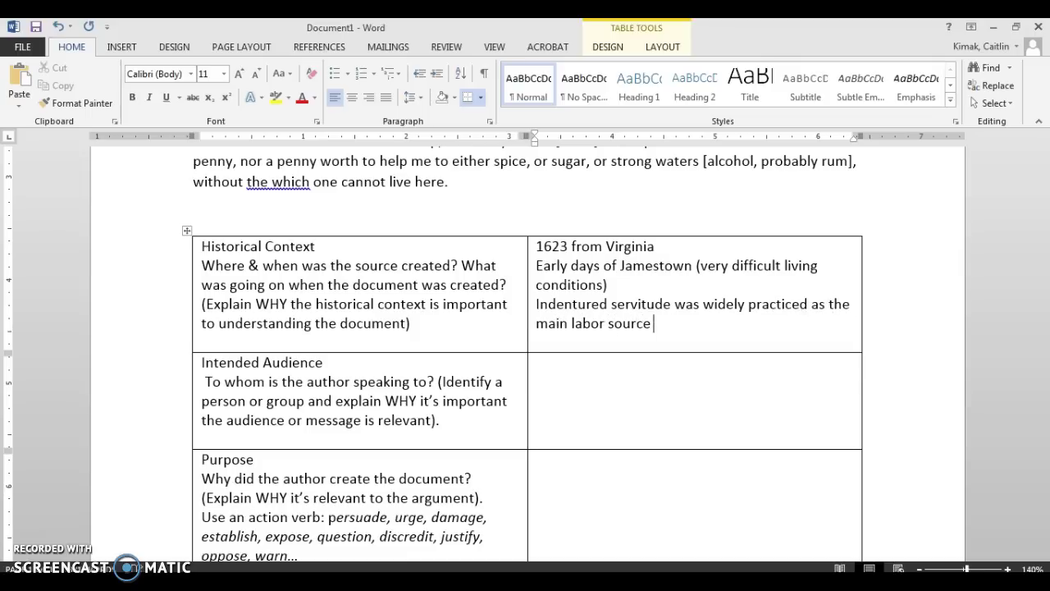
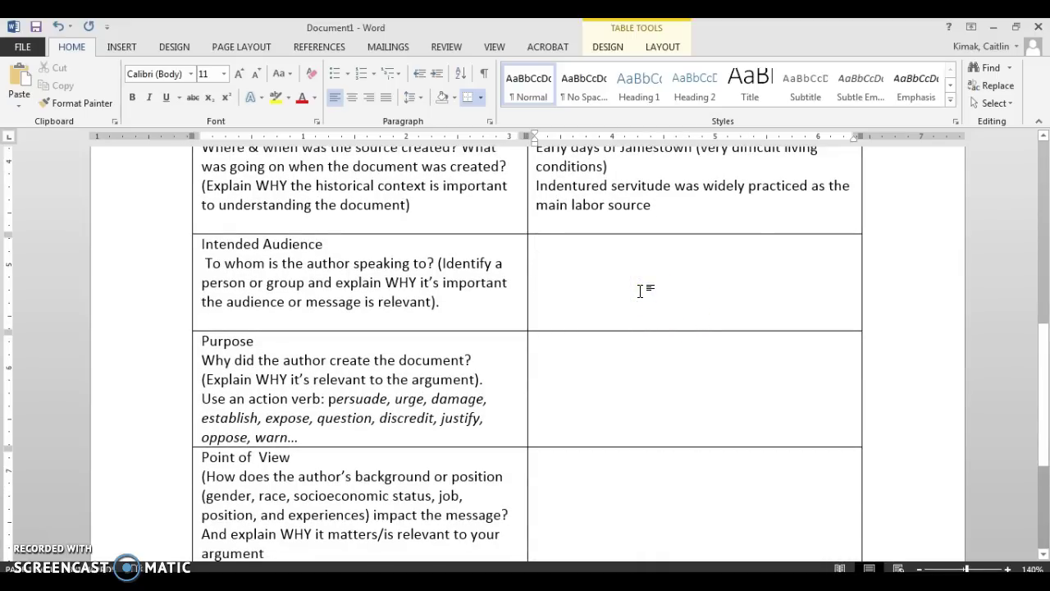
# Enter "To his mother and father" in the answer cell beside the Intended Audience prompt
pyautogui.write('To ')
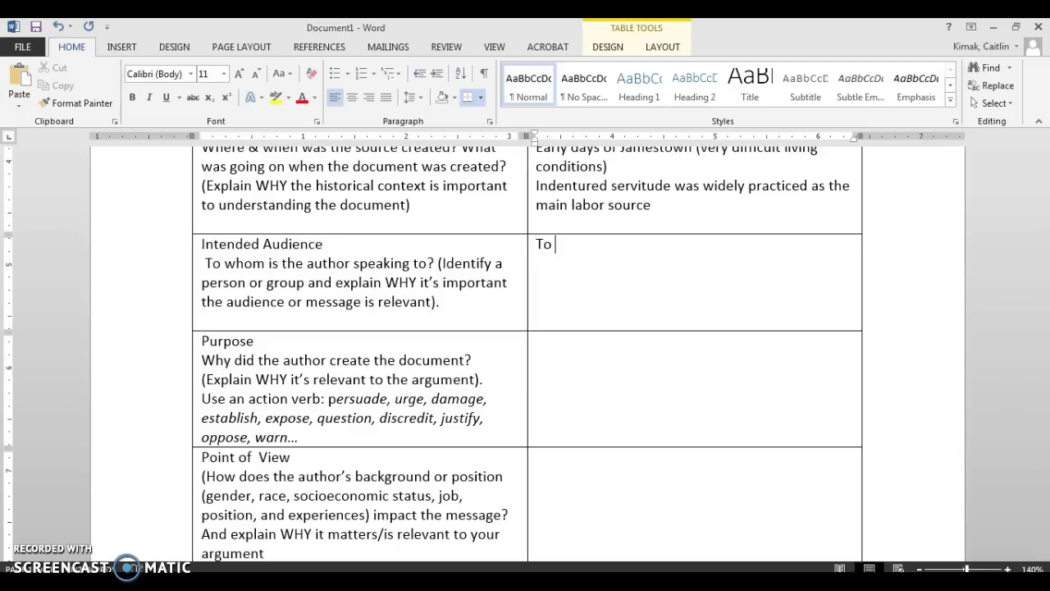
pyautogui.write('his mot')
pyautogui.press('BackSpace')
pyautogui.write('mother t')
pyautogui.press('BackSpace')
pyautogui.write('and ')
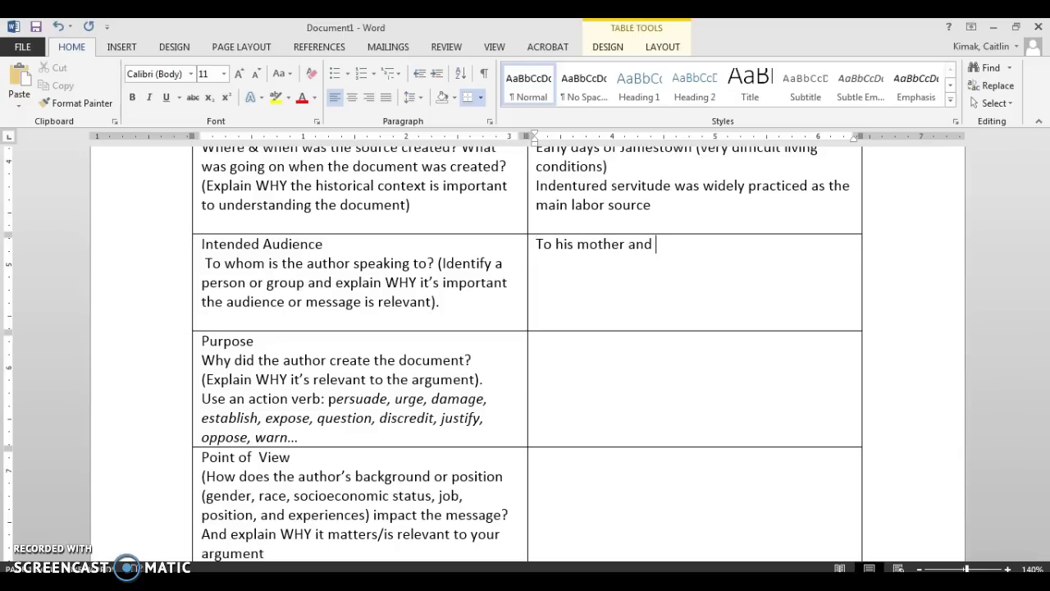
pyautogui.write('kind father')
# Reread the letter's greeting and its passages on sickness, weakness and lack of clothing for evidence about the audience
pyautogui.scroll(10, 656, 370)
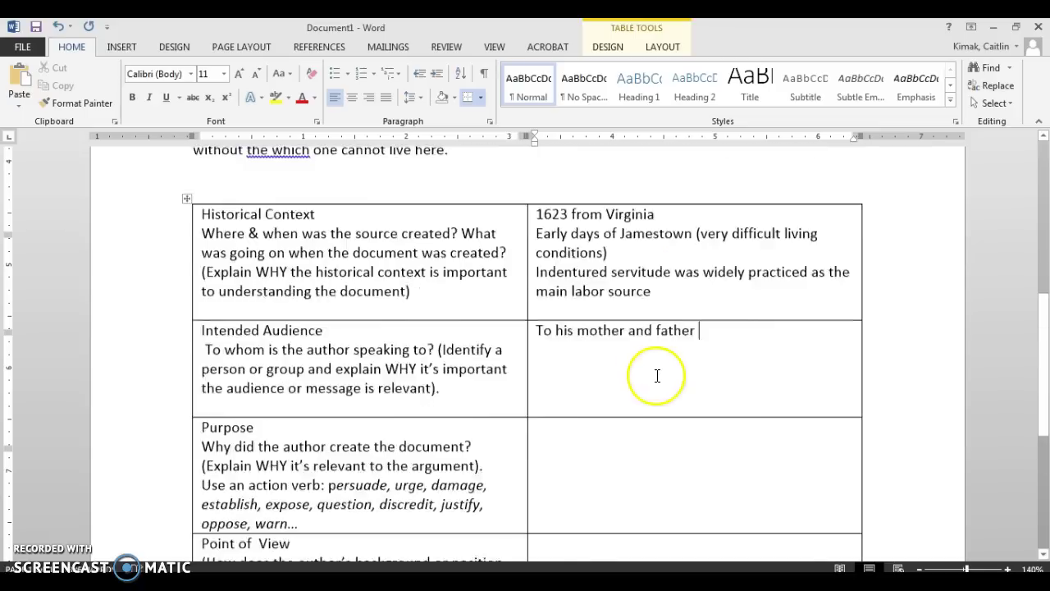
pyautogui.click(440, 342)
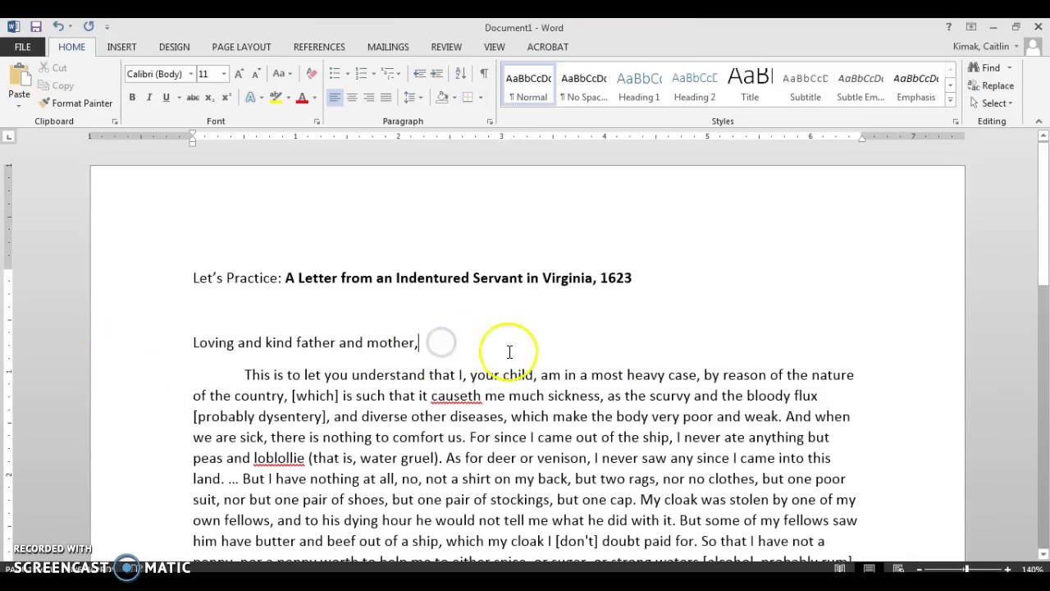
pyautogui.scroll(-10, 512, 355)
pyautogui.scroll(-1, 511, 355)
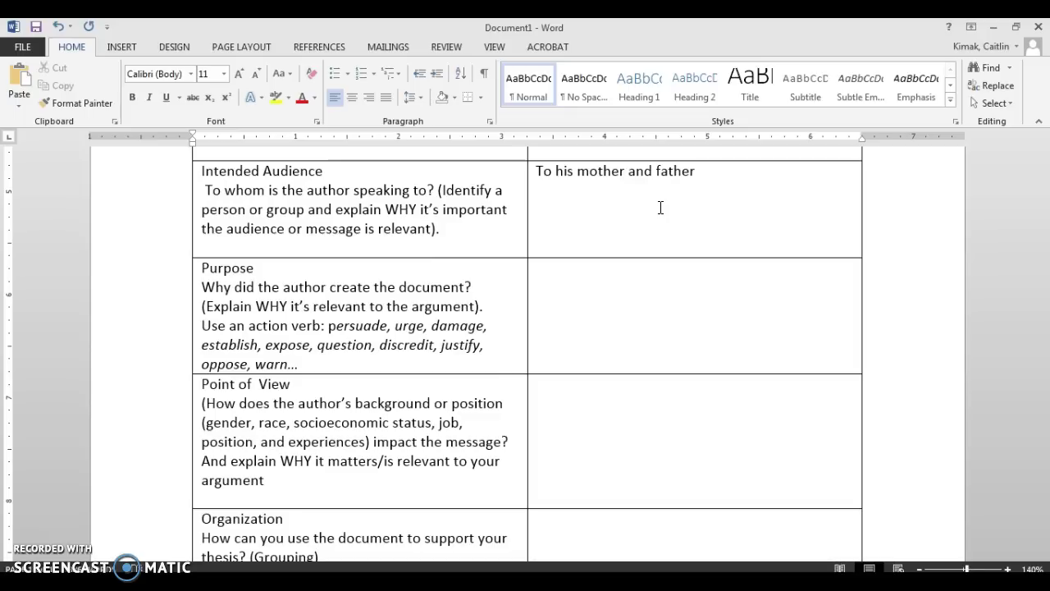
pyautogui.click(710, 180)
pyautogui.scroll(2, 711, 185)
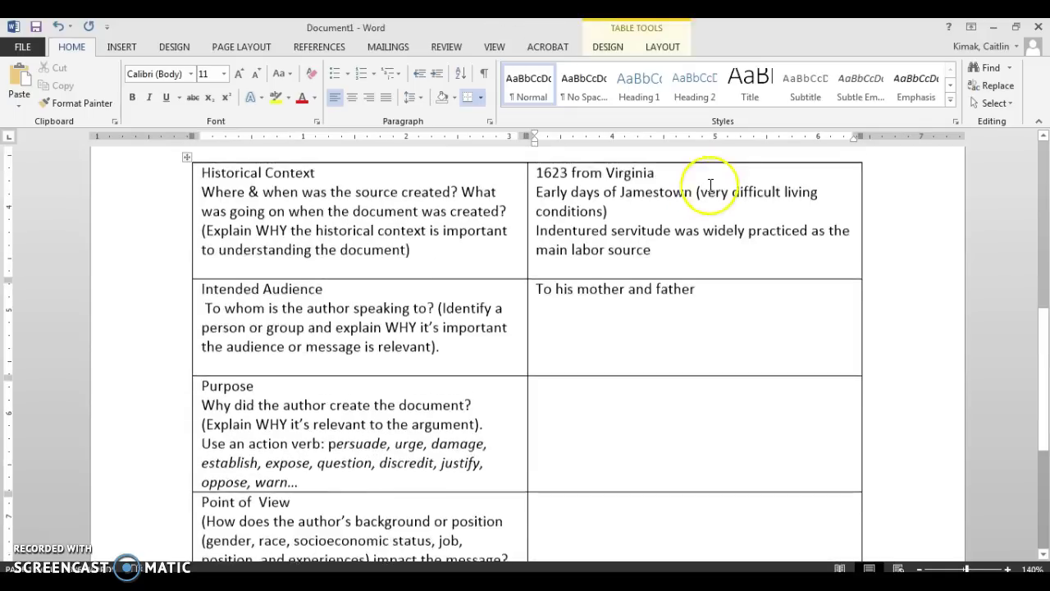
pyautogui.scroll(3, 711, 183)
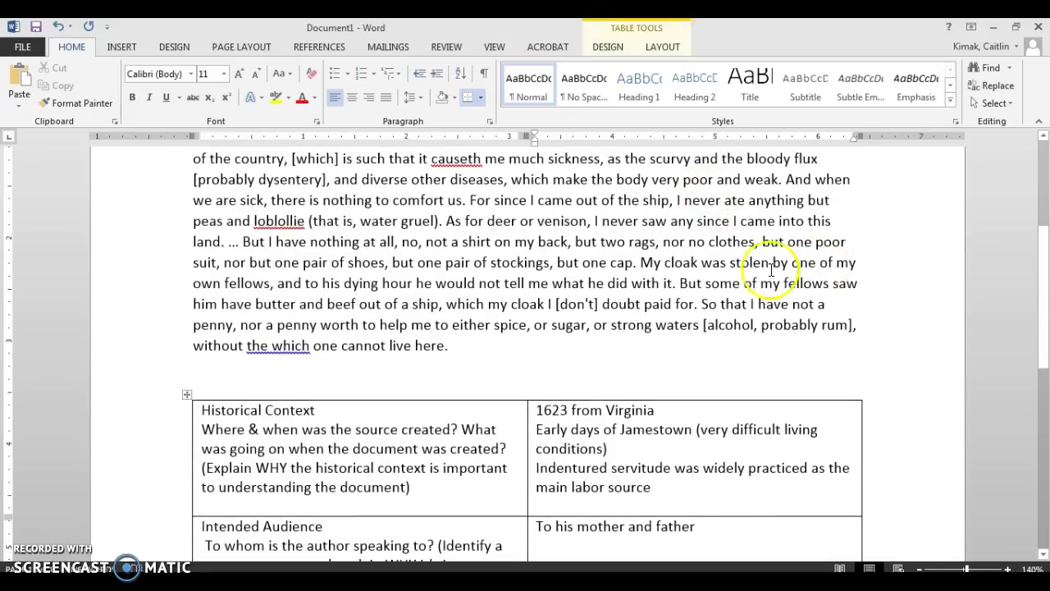
pyautogui.scroll(2, 722, 267)
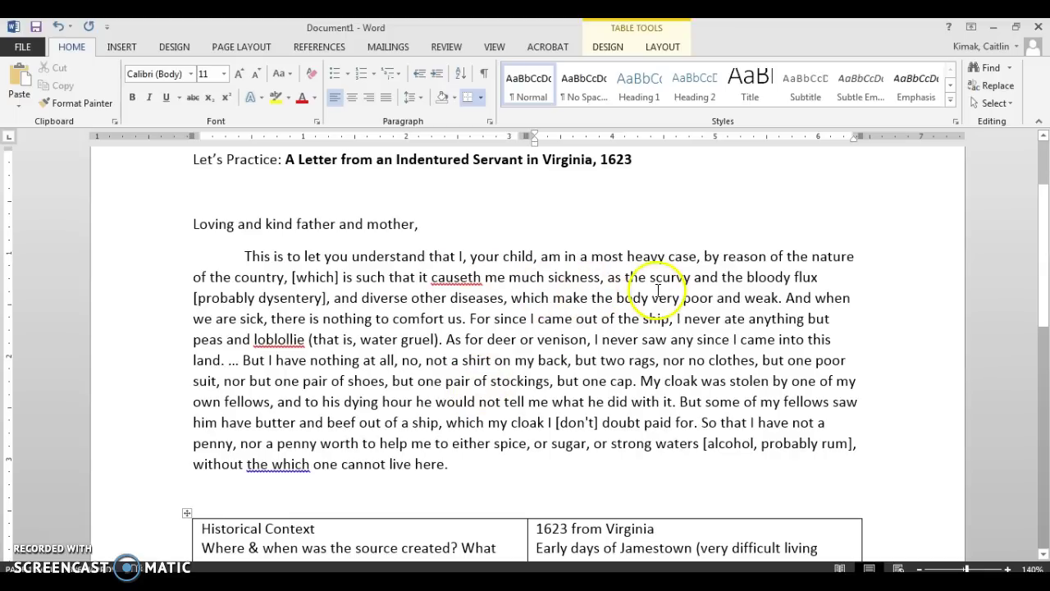
pyautogui.click(655, 262)
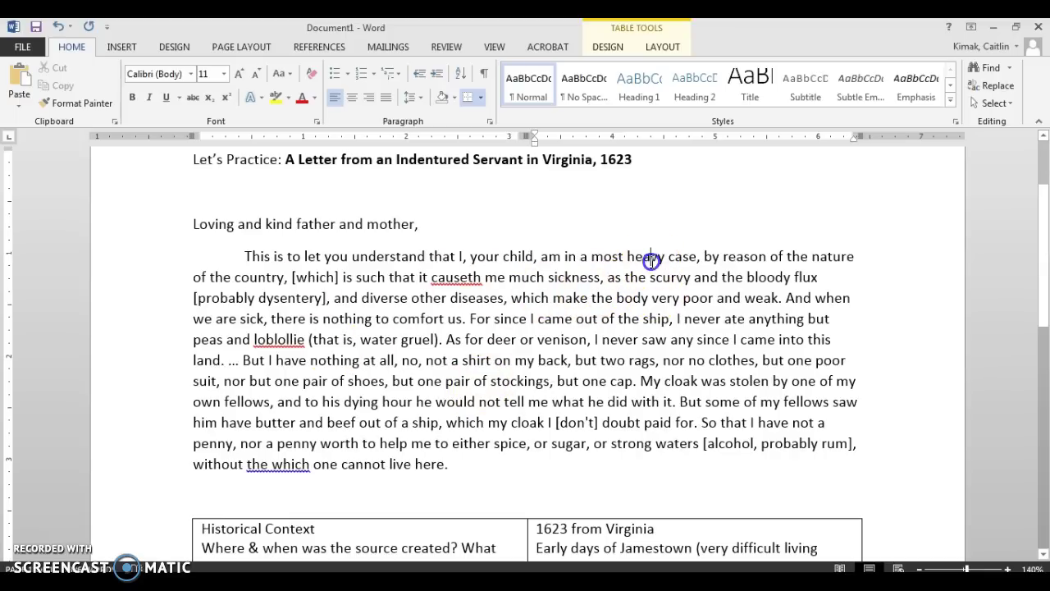
pyautogui.moveTo(617, 298); pyautogui.dragTo(765, 294)
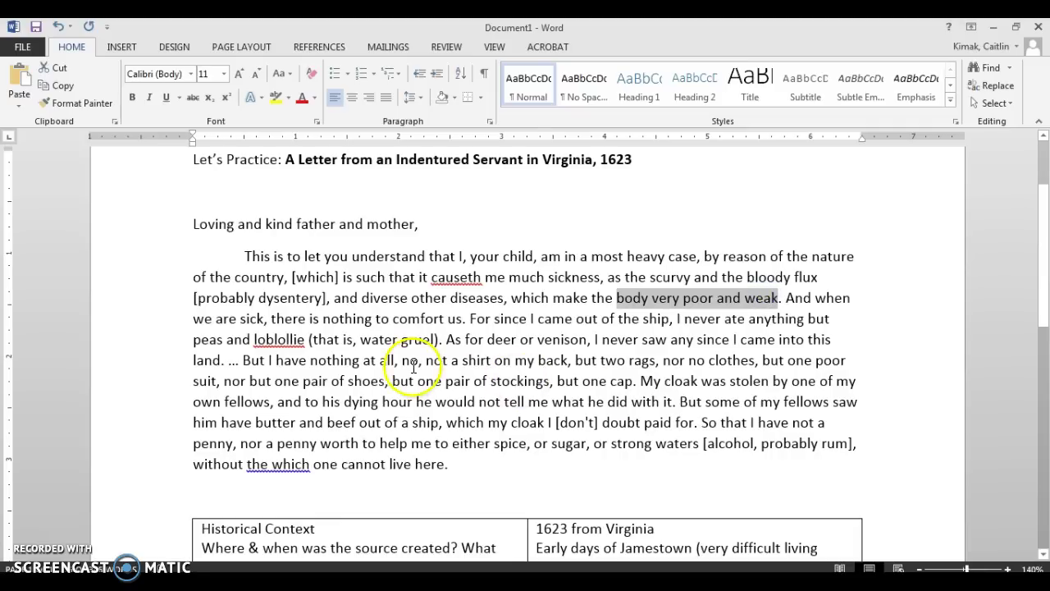
pyautogui.moveTo(453, 359); pyautogui.dragTo(552, 354)
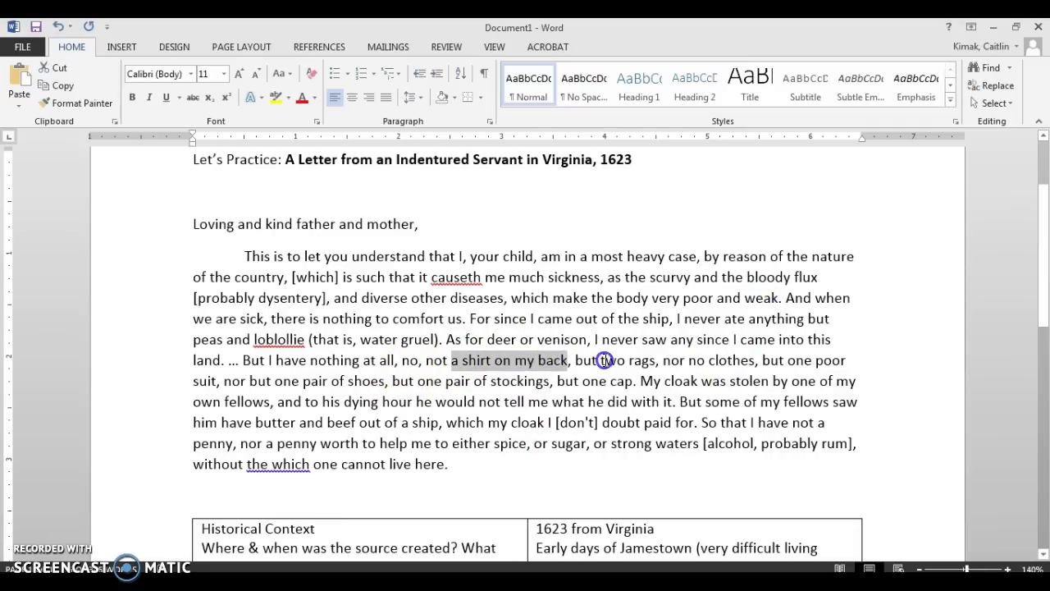
pyautogui.click(607, 359)
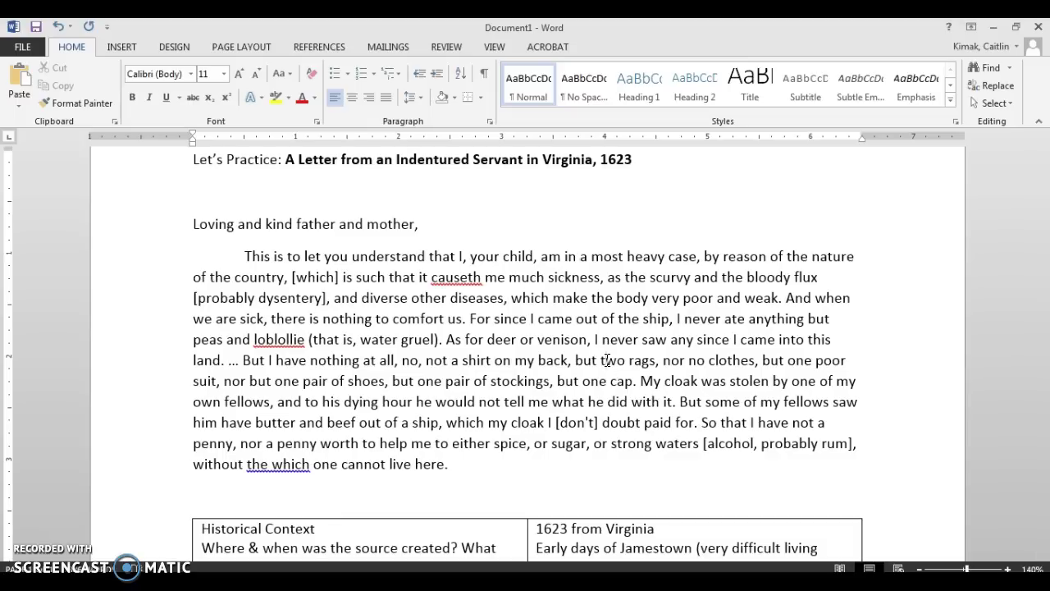
# Extend the Intended Audience answer with "to describe his state of unhappiness in Virginia"
pyautogui.scroll(-8, 610, 417)
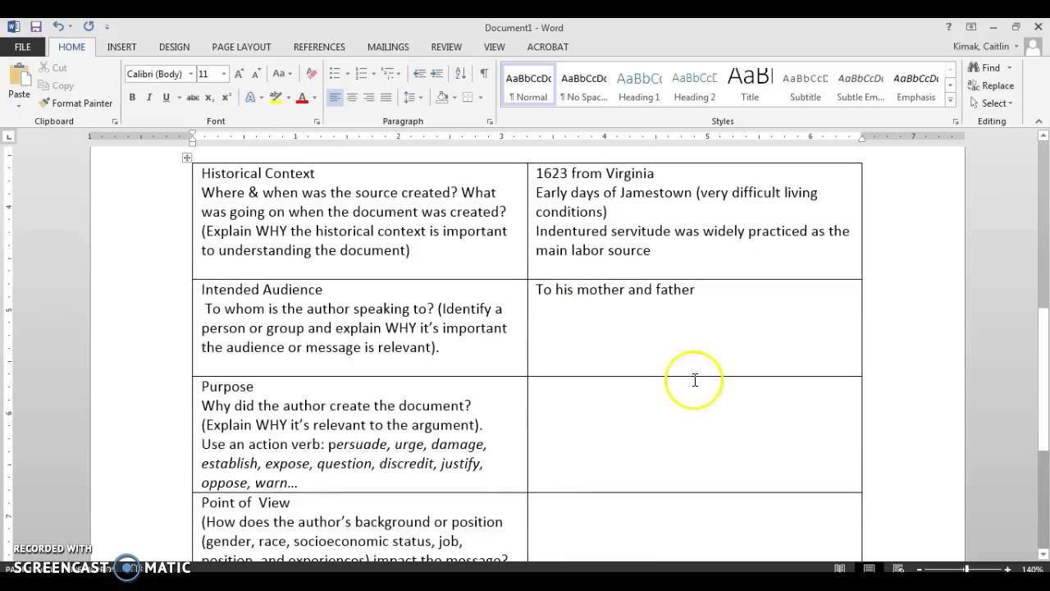
pyautogui.click(763, 317)
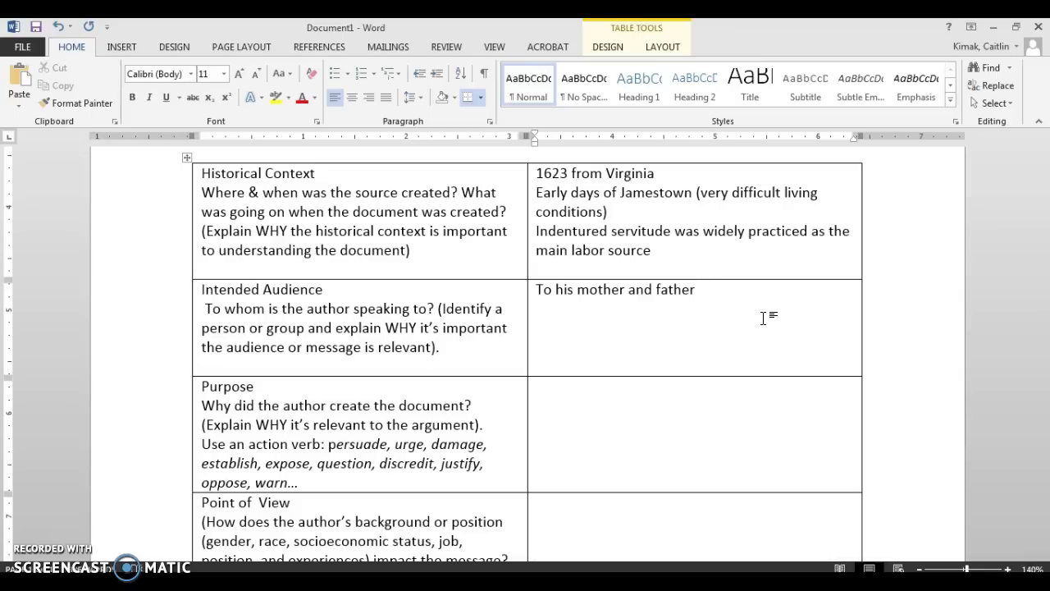
pyautogui.write('to describe his')
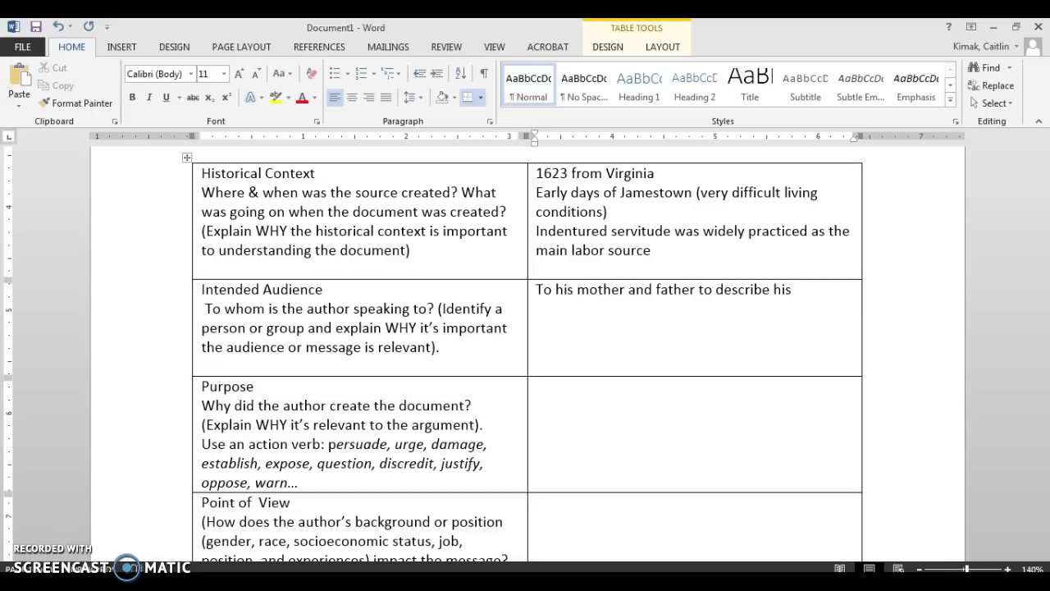
pyautogui.write(' state of unhap')
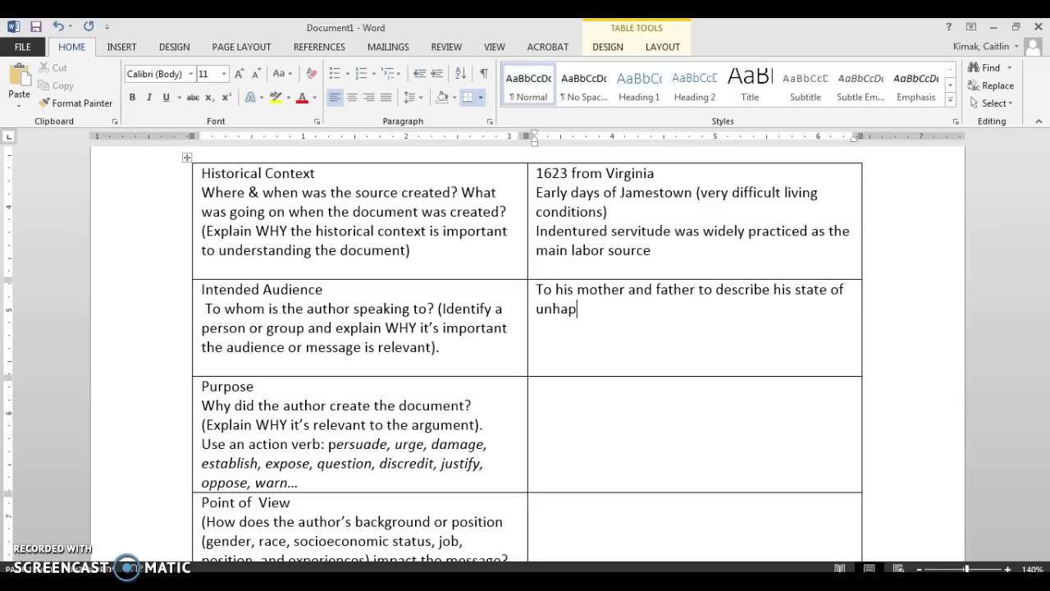
pyautogui.write('piness in Virginia')
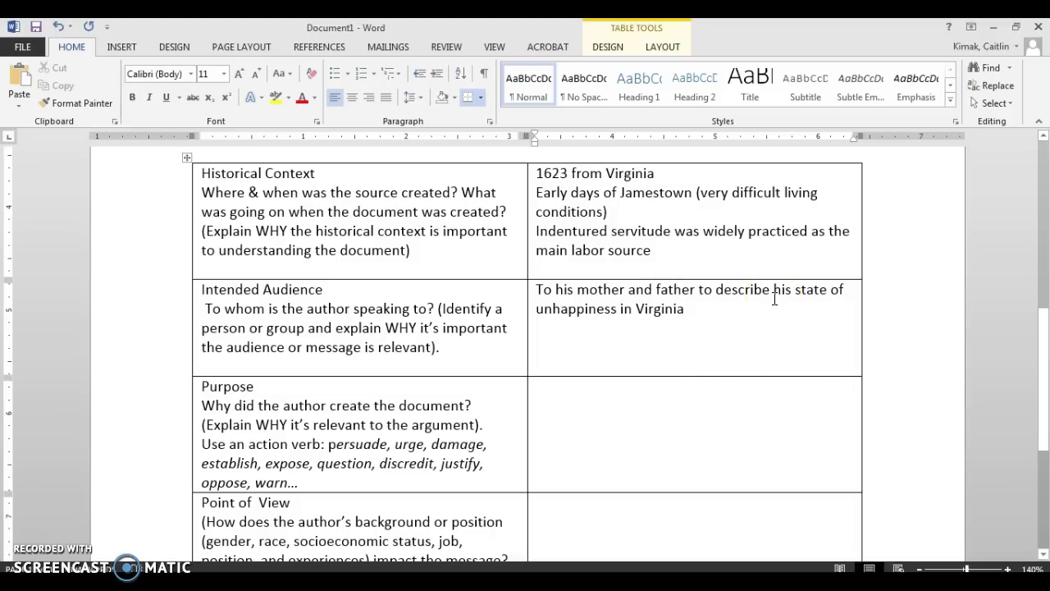
# Enter "Make his parents feel sad or ashamed of sending him to Virginia as an indentured servant" in the Purpose answer cell
pyautogui.click(733, 383)
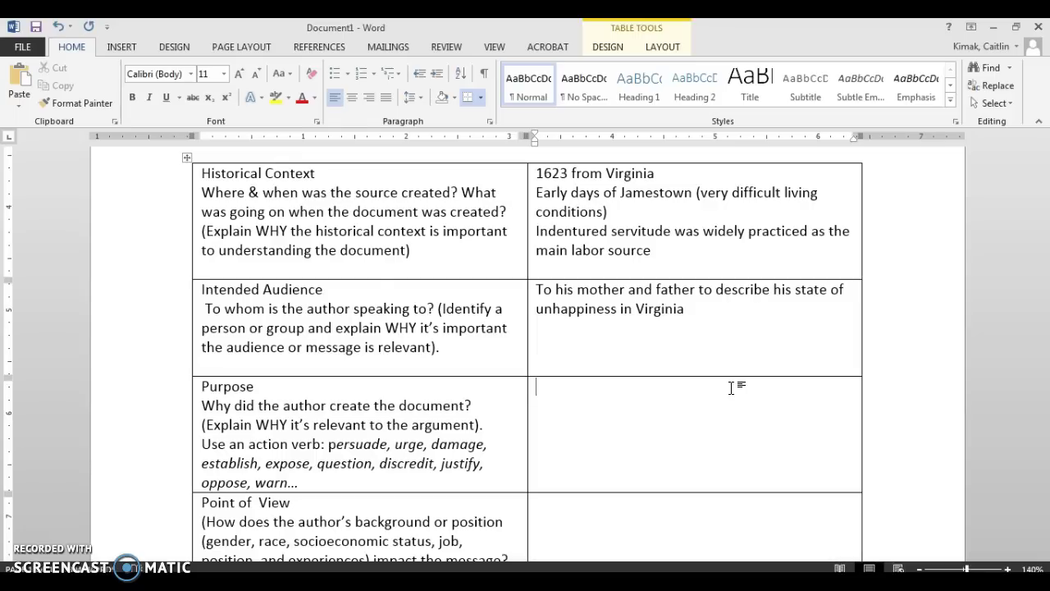
pyautogui.write('Make his ')
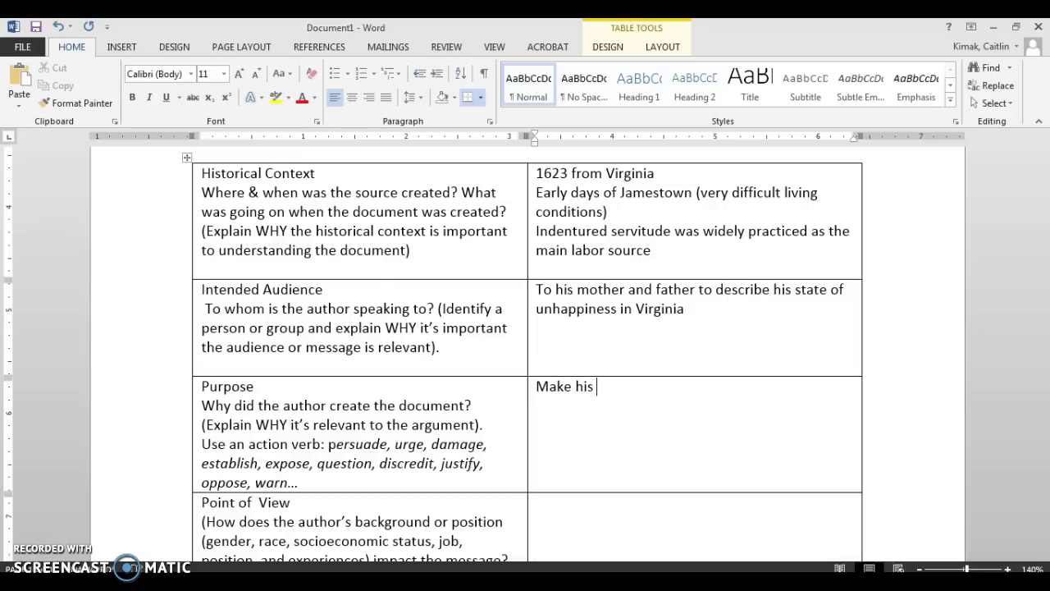
pyautogui.write('parents feel ')
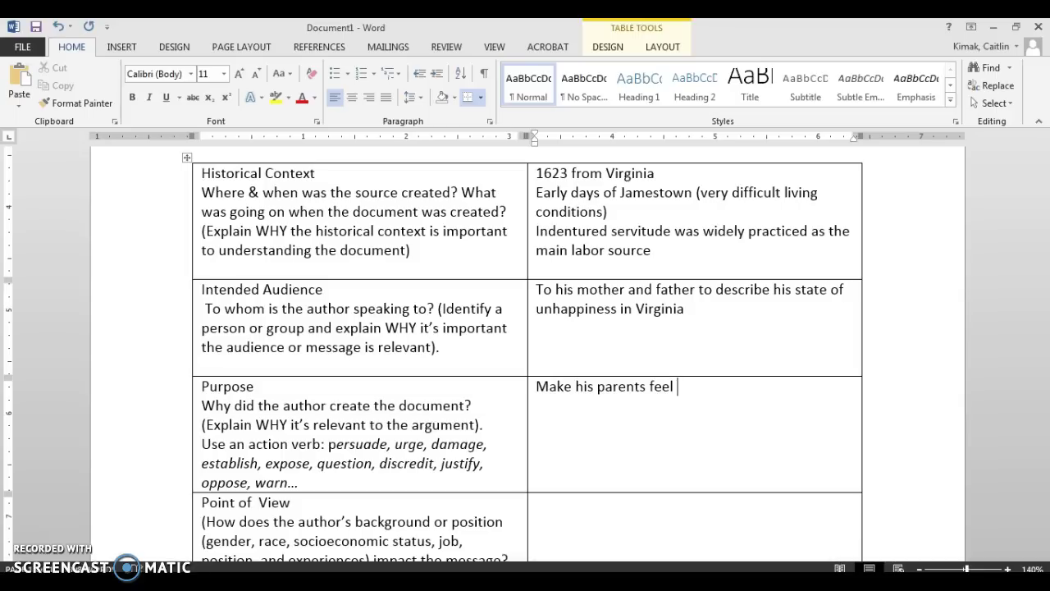
pyautogui.write('sad or ashamed o')
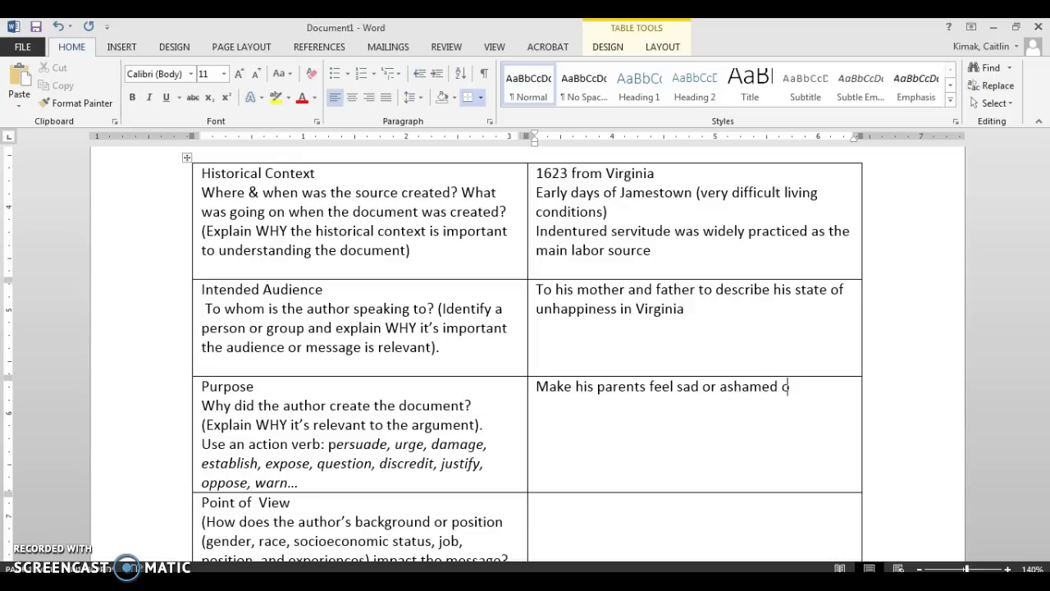
pyautogui.write('f sneding')
pyautogui.press('BackSpace')
pyautogui.press('BackSpace')
pyautogui.press('BackSpace')
pyautogui.press('BackSpace')
pyautogui.press('BackSpace')
pyautogui.press('BackSpace')
pyautogui.write('ending him to ')
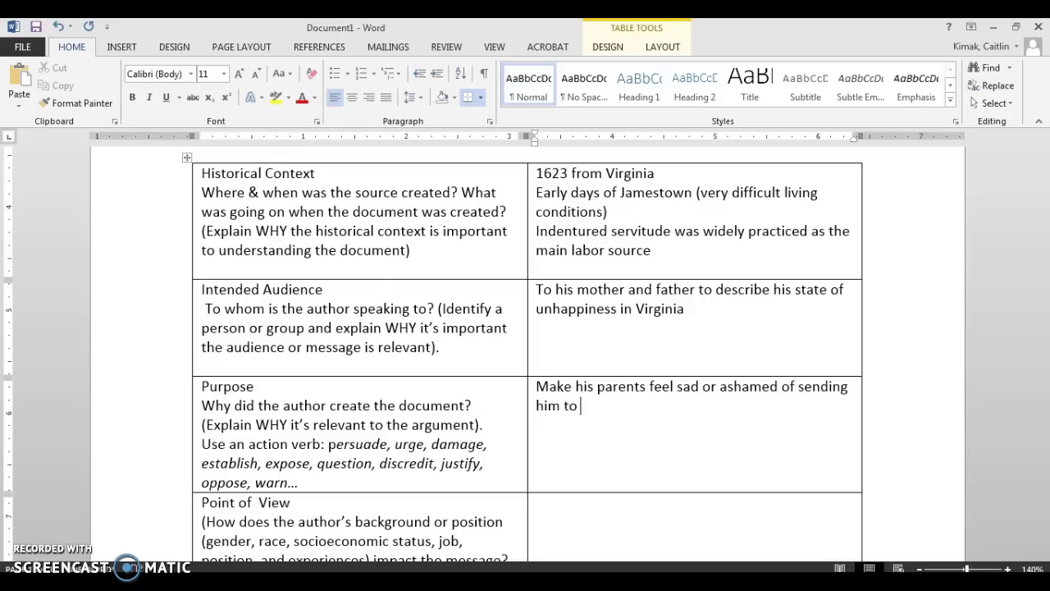
pyautogui.write('Virginia as an ind')
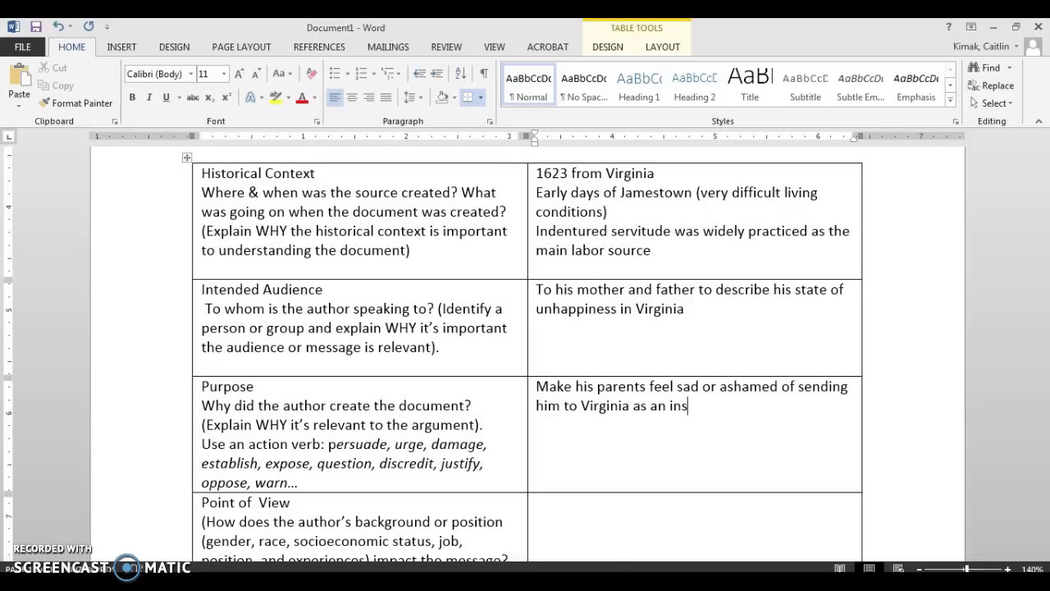
pyautogui.write('entured serv')
pyautogui.write('end')
pyautogui.press('BackSpace')
pyautogui.press('BackSpace')
pyautogui.write('t')
pyautogui.press('BackSpace')
pyautogui.write('nt')
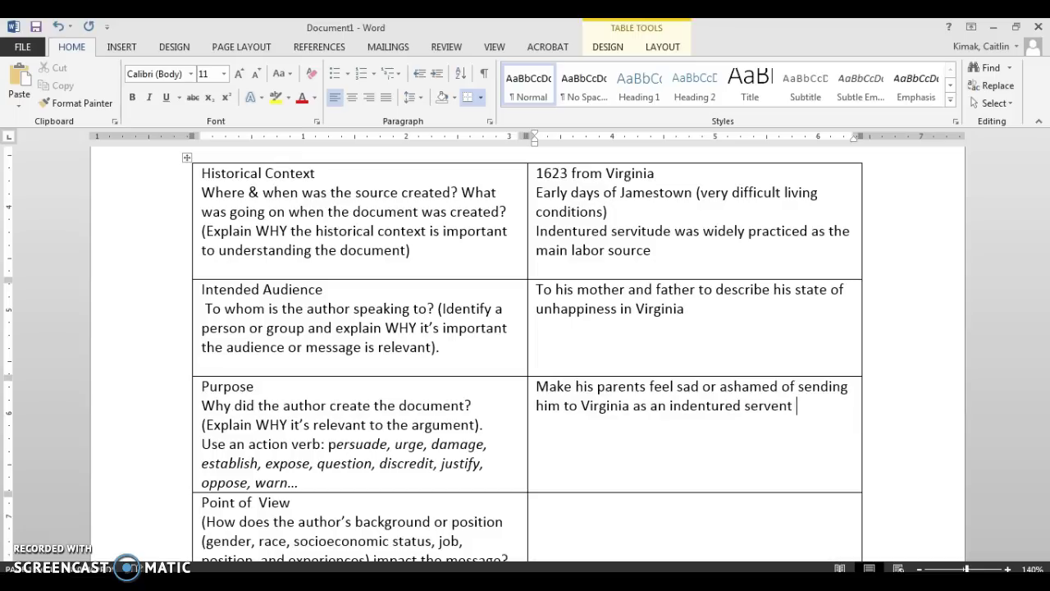
pyautogui.press('BackSpace')
pyautogui.press('BackSpace')
pyautogui.press('BackSpace')
pyautogui.press('BackSpace')
pyautogui.write('ant')
# Below a blank line in the Purpose answer, add "Describing the terrible conditions in VA and his life as an indentured servant"
pyautogui.write('d servant  Describin')
pyautogui.write('g')
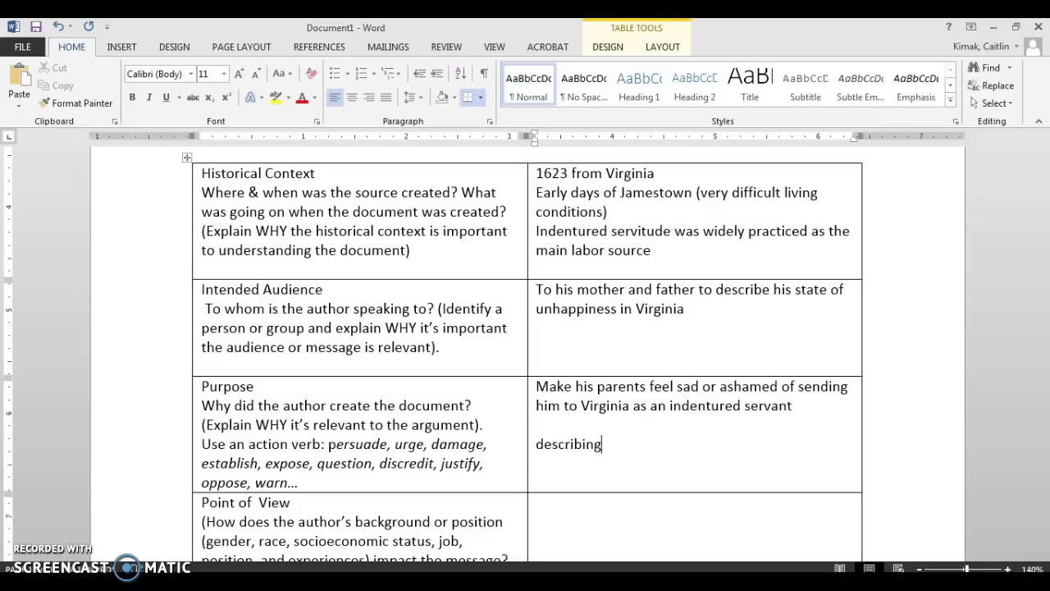
pyautogui.write(' the terri')
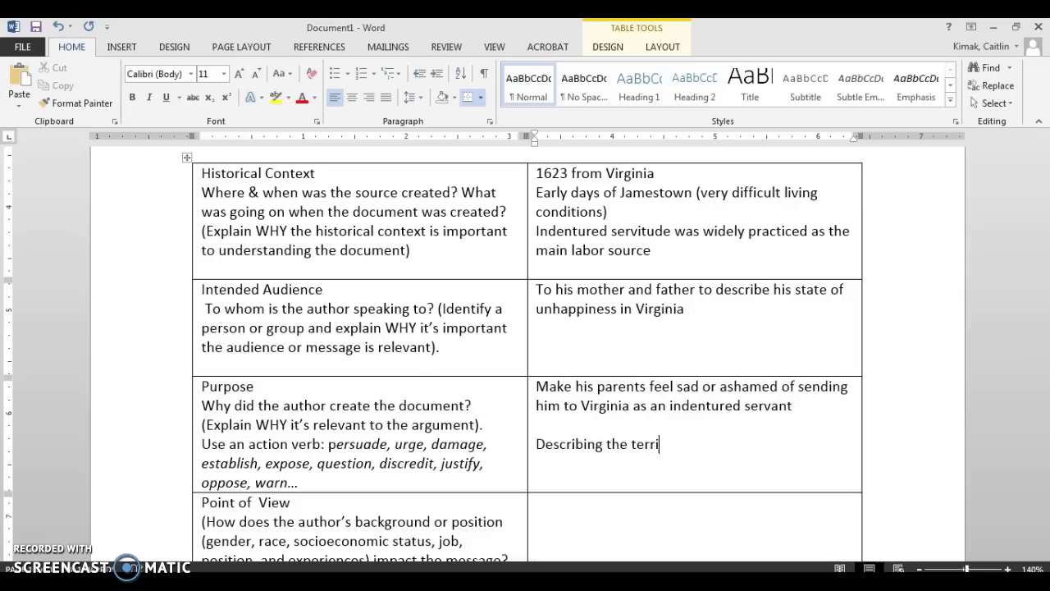
pyautogui.write('ble conditions ')
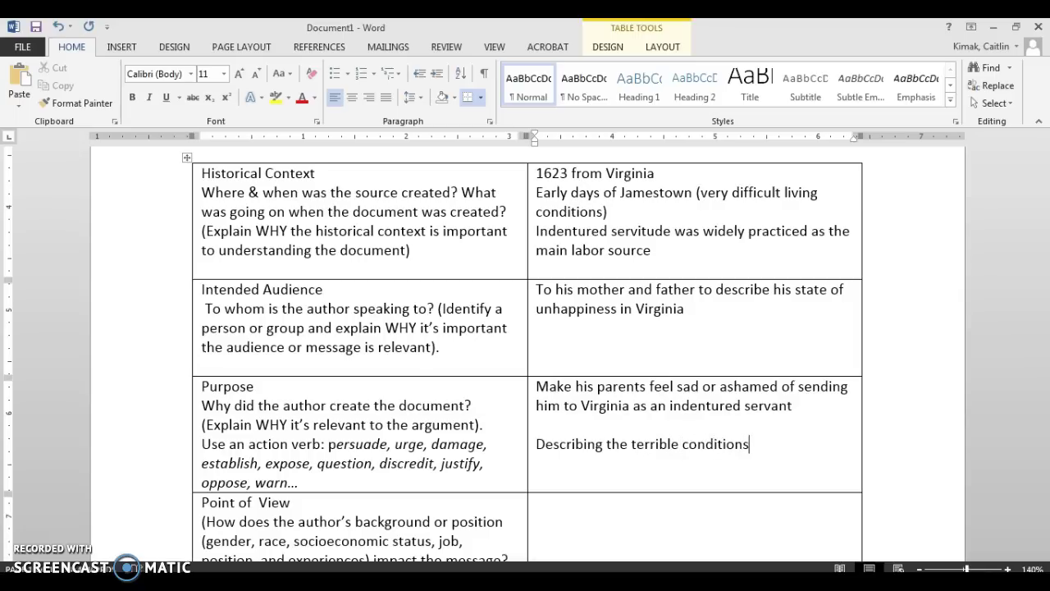
pyautogui.write('if')
pyautogui.press('BackSpace')
pyautogui.write('n VA and his life ')
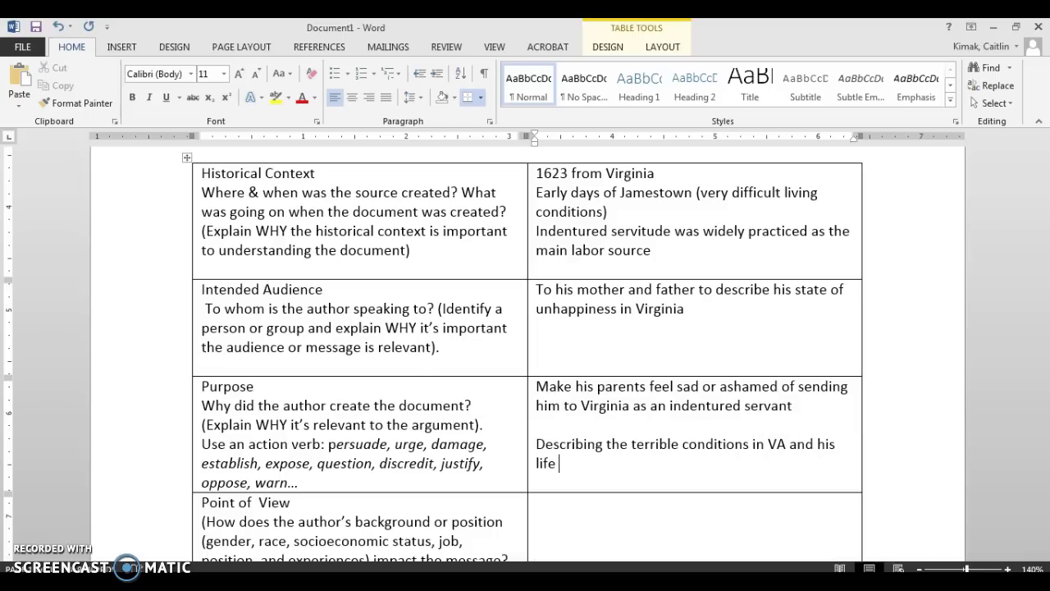
pyautogui.write('as an indentured s')
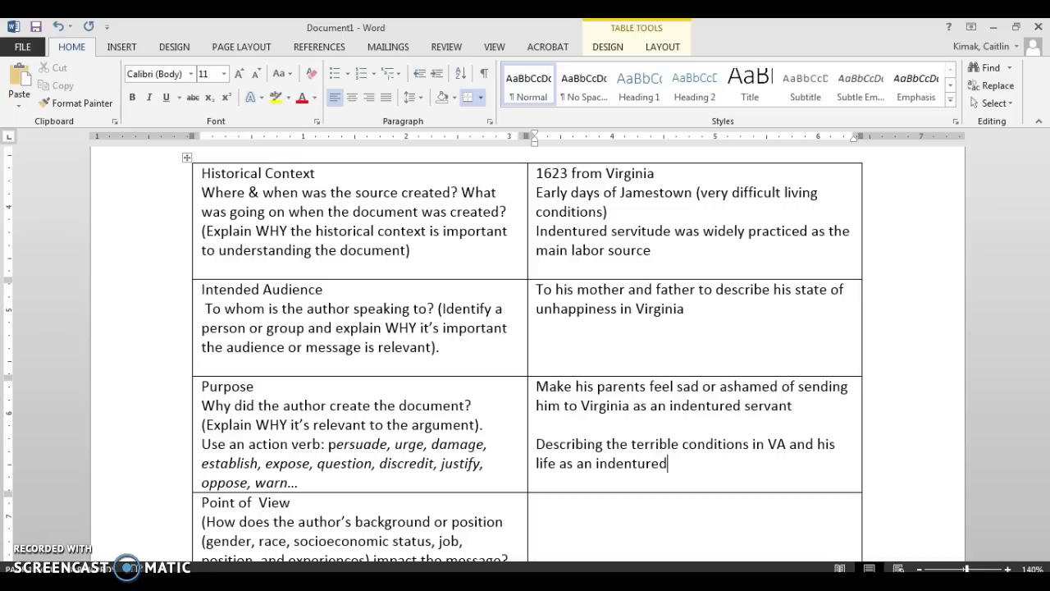
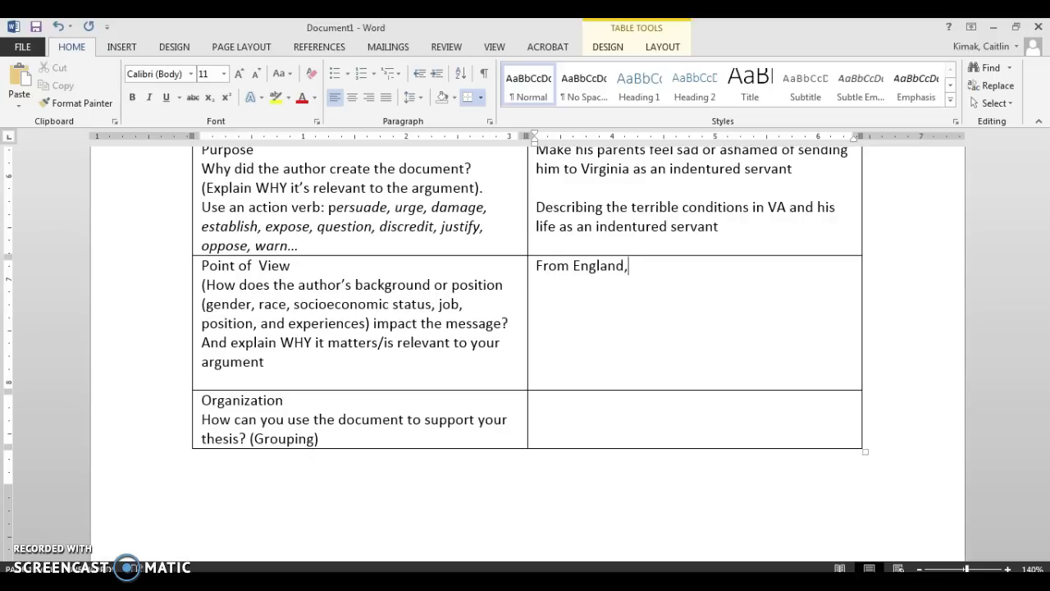
# Enter "From England, indentured servant in VA" in the answer cell beside the Point of View prompt
pyautogui.write('dentured servant in VA')
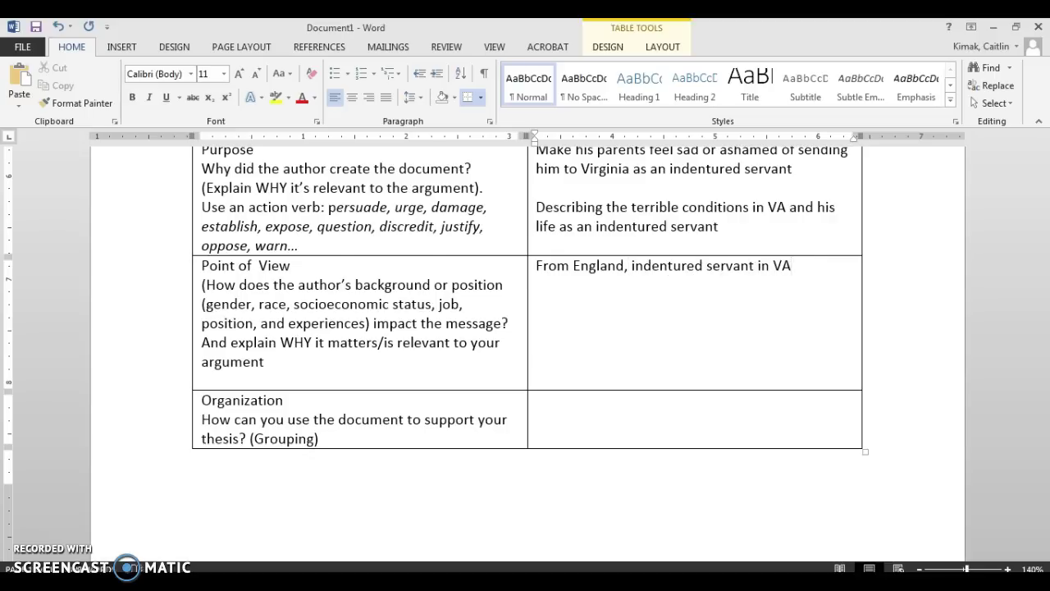
# Reread the letter for clues to the author's background, marking the passage about deer or venison
pyautogui.scroll(12, 618, 304)
pyautogui.scroll(-4, 632, 353)
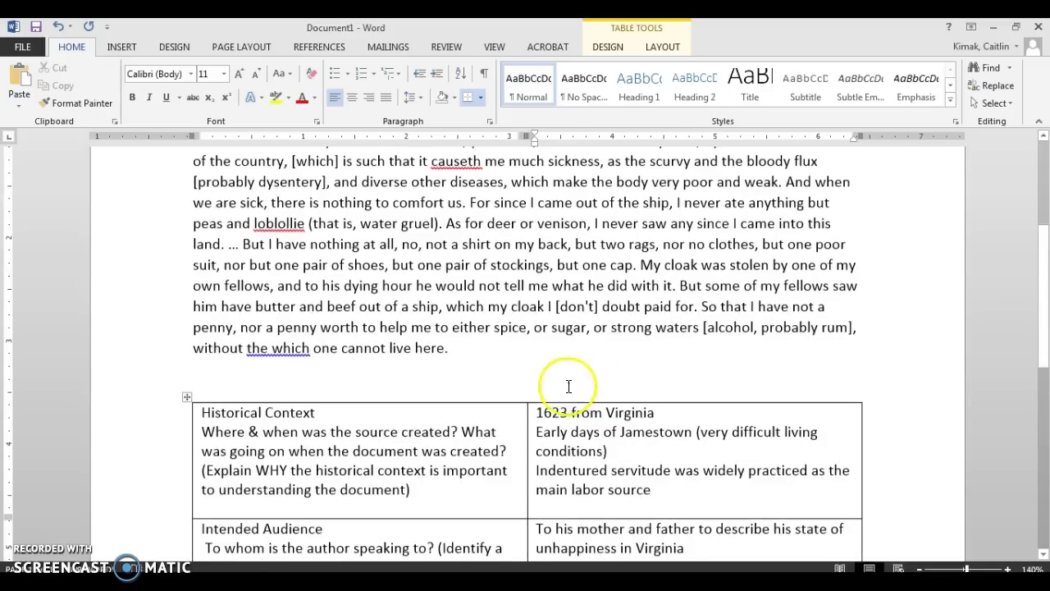
pyautogui.moveTo(451, 223); pyautogui.dragTo(734, 220)
pyautogui.scroll(-1, 544, 300)
pyautogui.scroll(1, 546, 304)
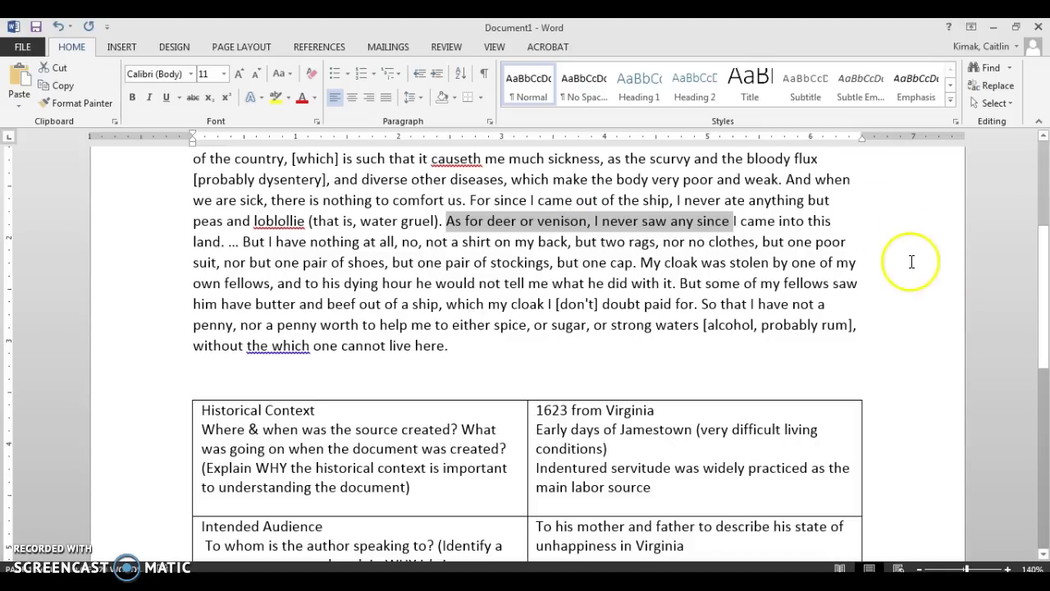
# Add a second line to the Point of View answer reading "Most likely from a middle class upbringing"
pyautogui.scroll(-4, 909, 261)
pyautogui.scroll(-4, 886, 261)
pyautogui.click(805, 262)
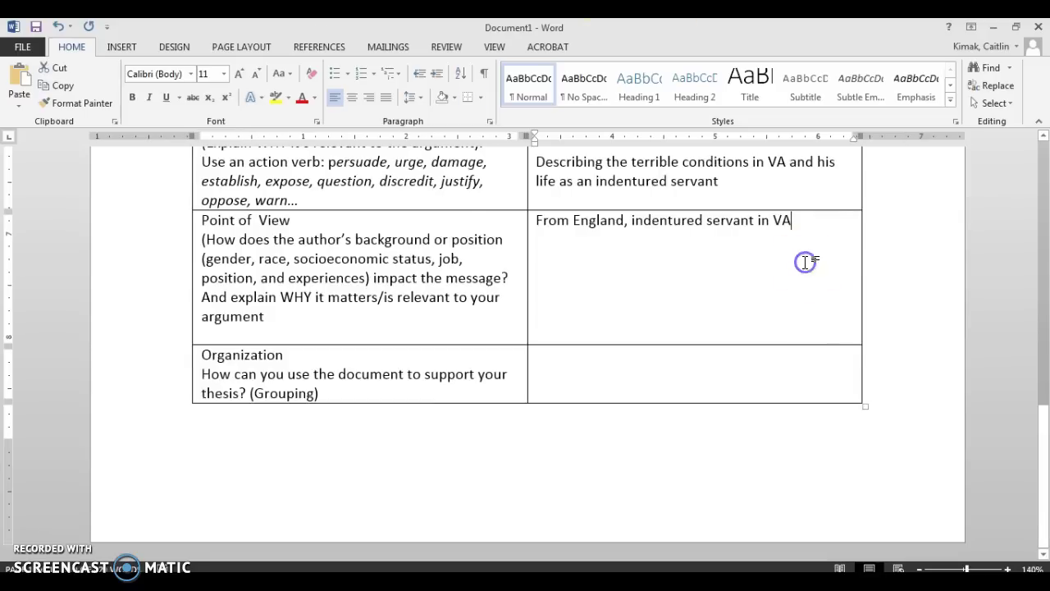
pyautogui.press('Return')
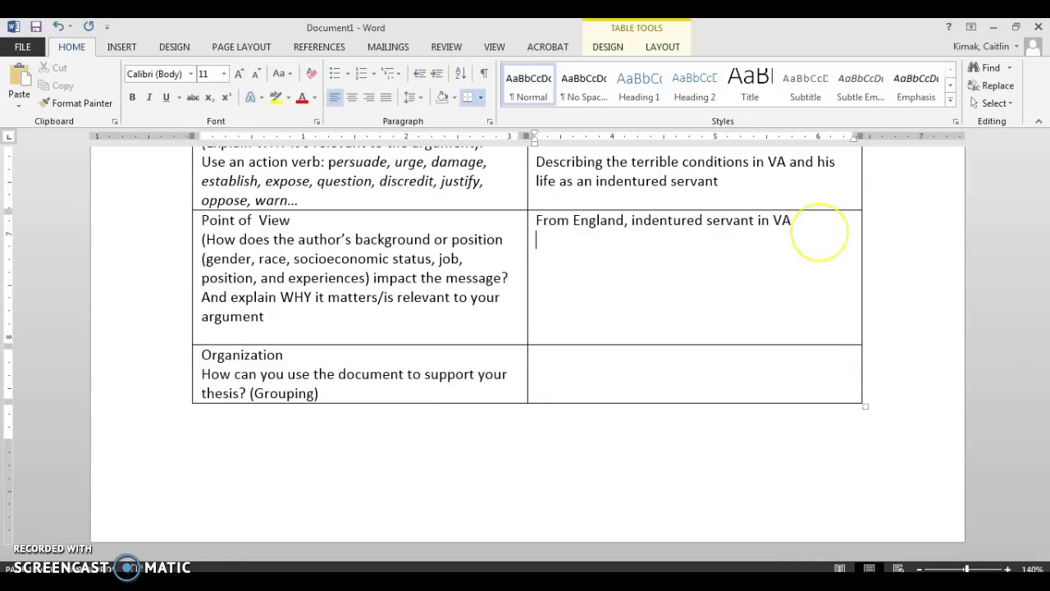
pyautogui.write('most like')
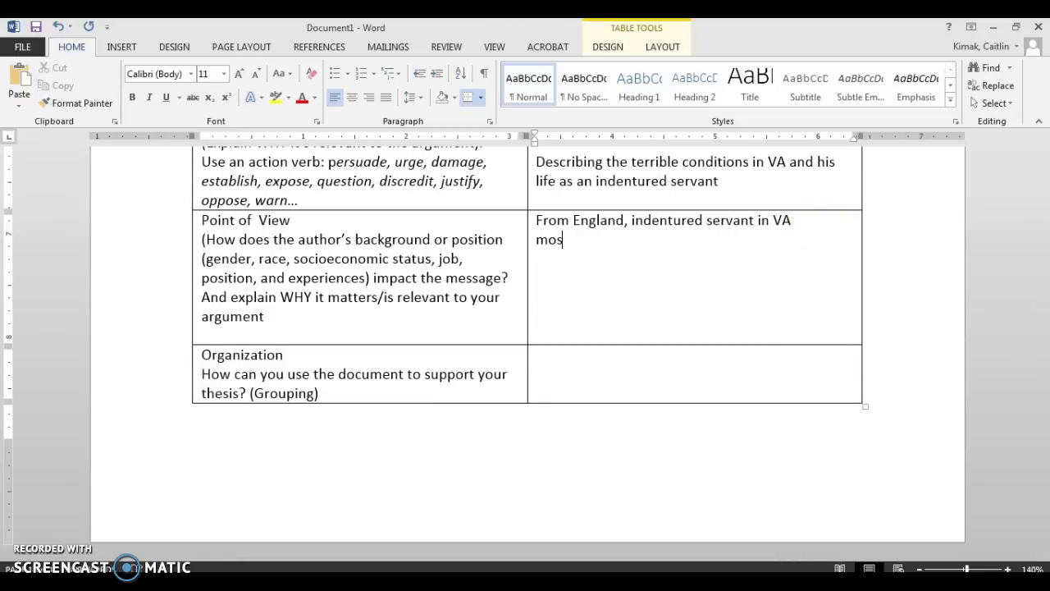
pyautogui.press('BackSpace')
pyautogui.write('ly fro m')
pyautogui.press('BackSpace')
pyautogui.press('BackSpace')
pyautogui.write('m a middle class upbringing')
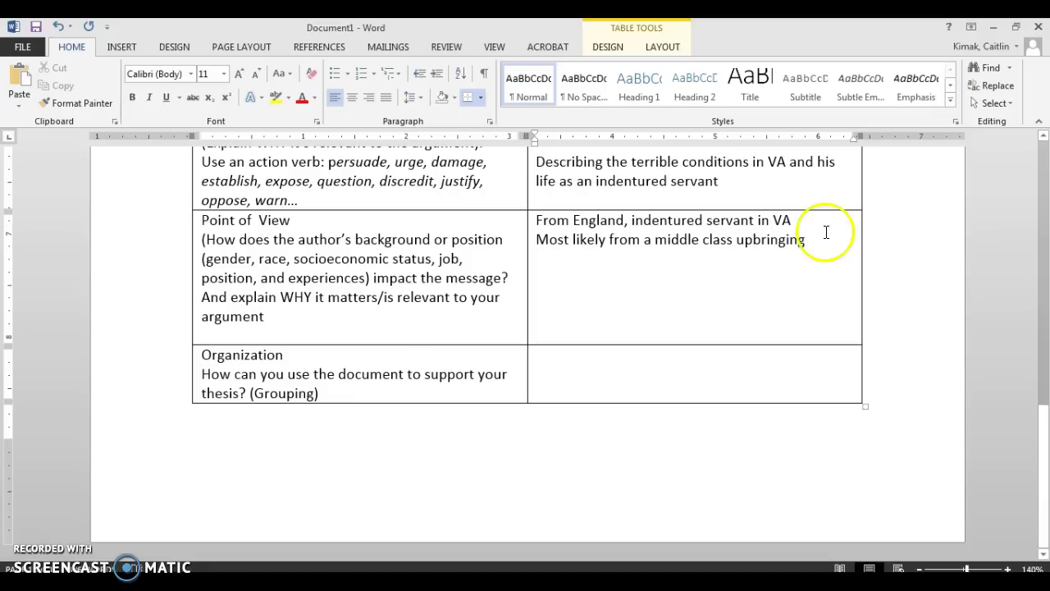
# Check the background claim against the letter, marking the lines from deer or venison through the missing shirt, and return to the table
pyautogui.scroll(10, 826, 229)
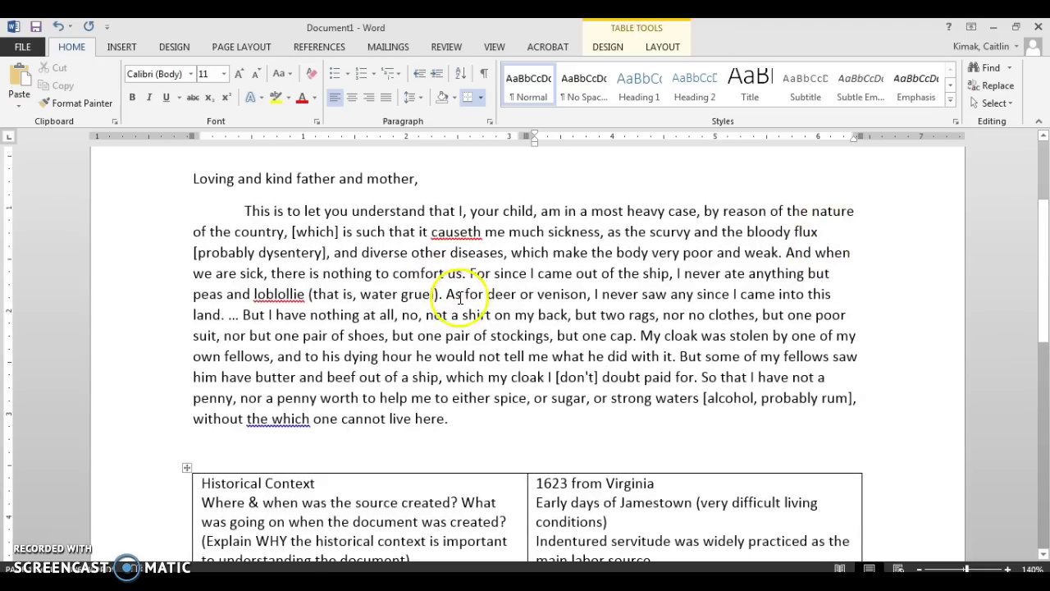
pyautogui.moveTo(446, 294); pyautogui.dragTo(537, 308)
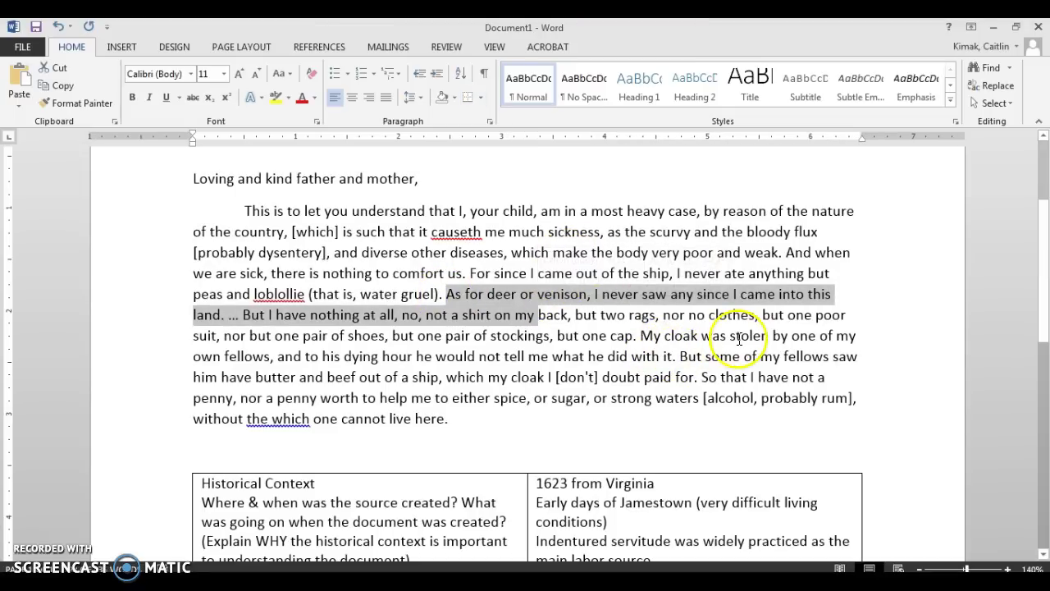
pyautogui.scroll(-2, 734, 332)
pyautogui.scroll(-9, 738, 328)
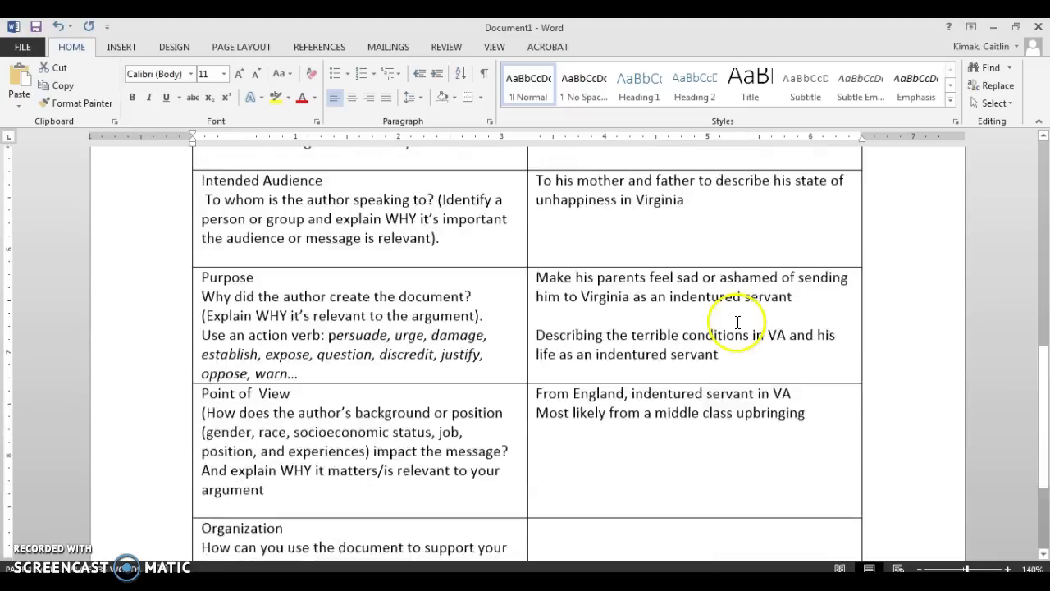
# Place the cursor in the empty Organization answer cell and review the completed answers and the letter from its title
pyautogui.click(591, 357)
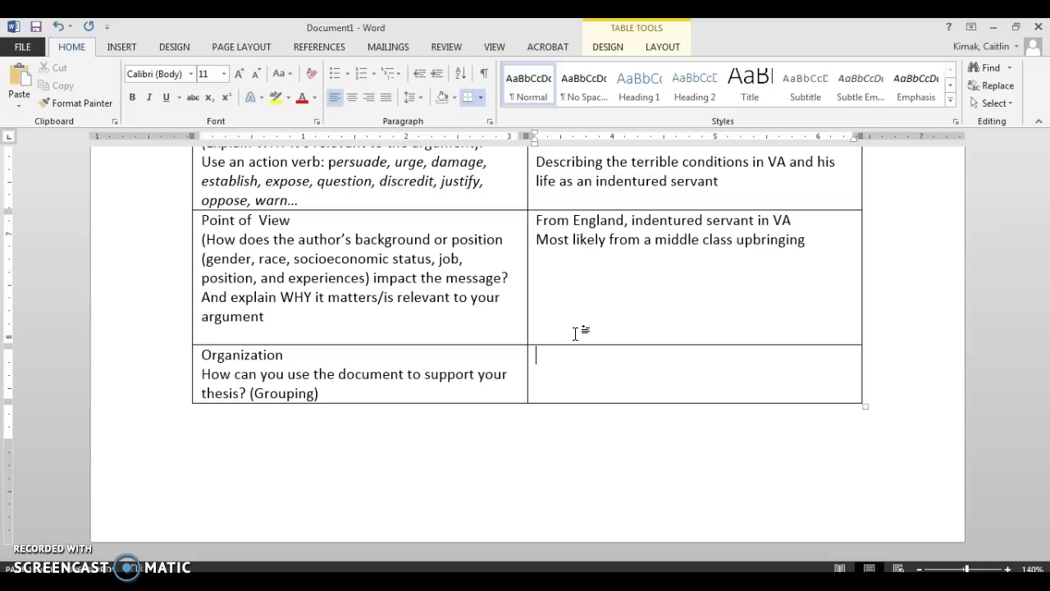
pyautogui.scroll(8, 734, 443)
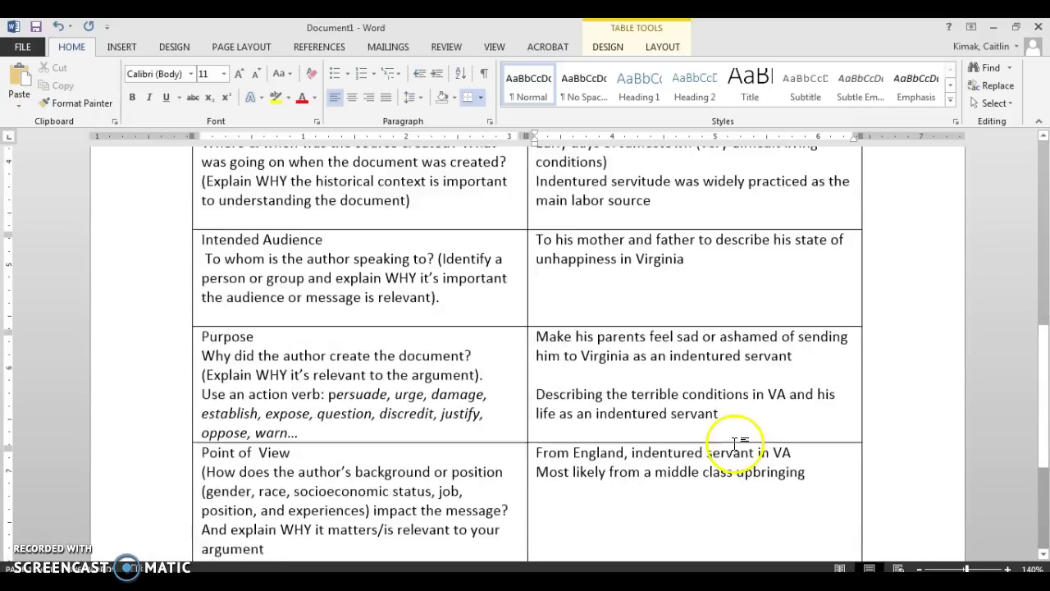
pyautogui.scroll(6, 734, 439)
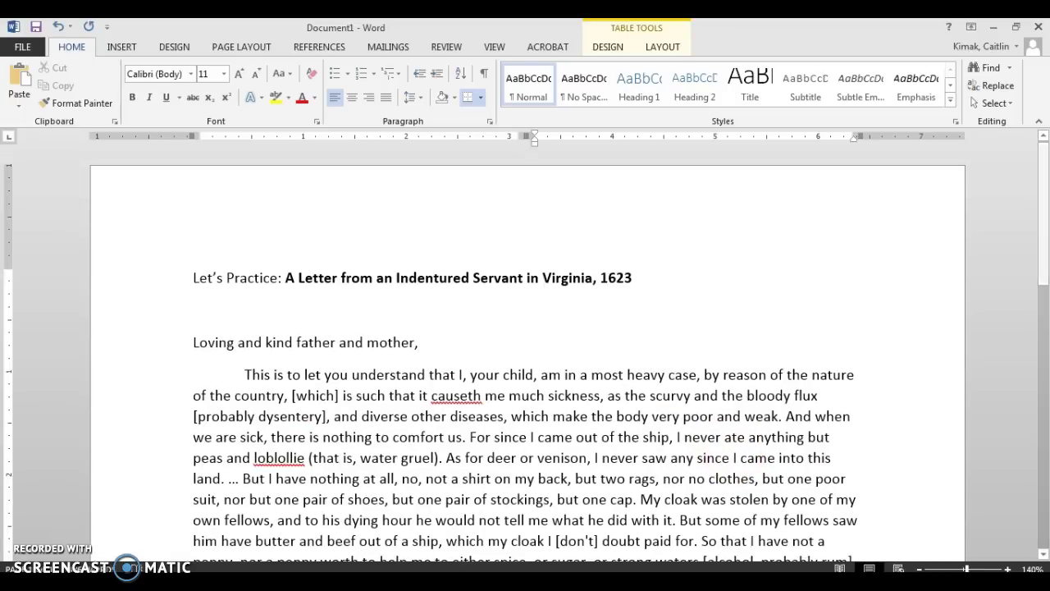